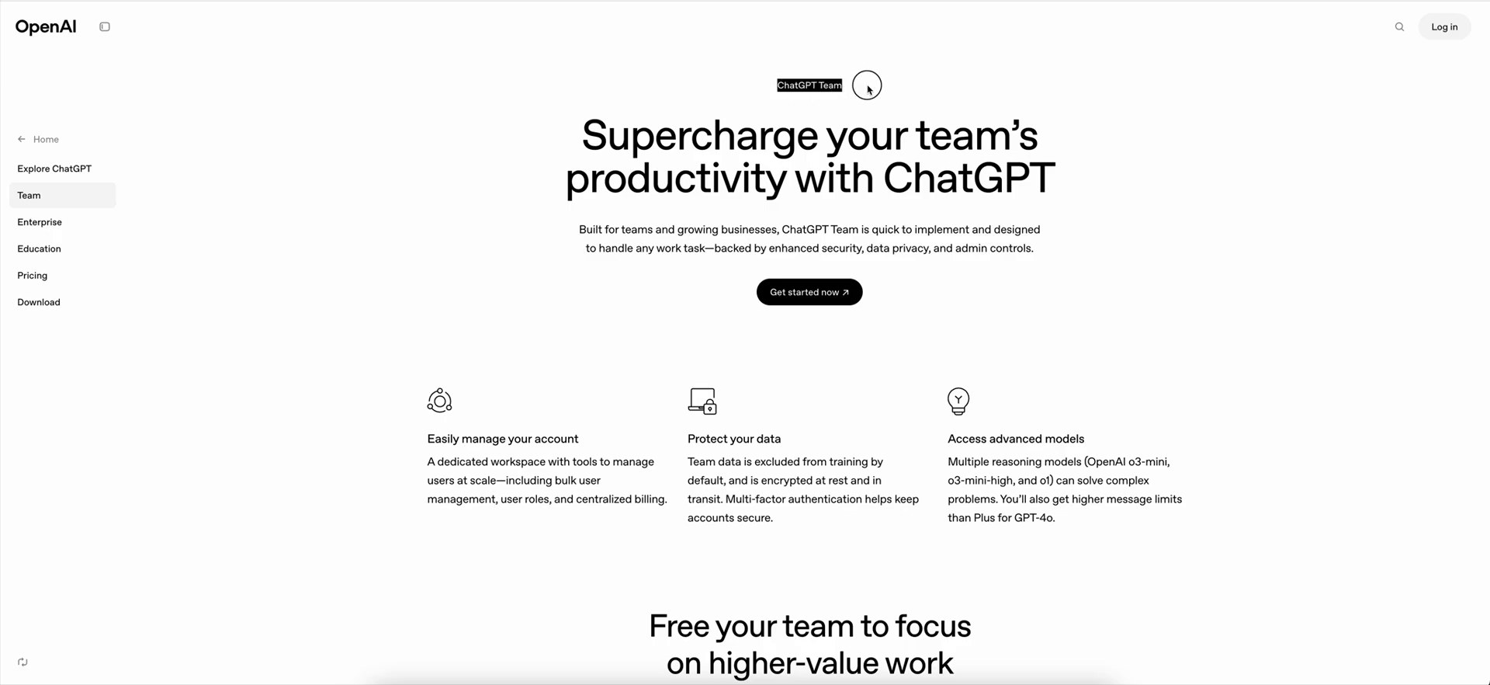
- Open the ChatGPT pricing page and examine the Team plan's features, including data training, custom GPTs and the admin console
{"action": "left_click", "coordinate": [893, 88]}
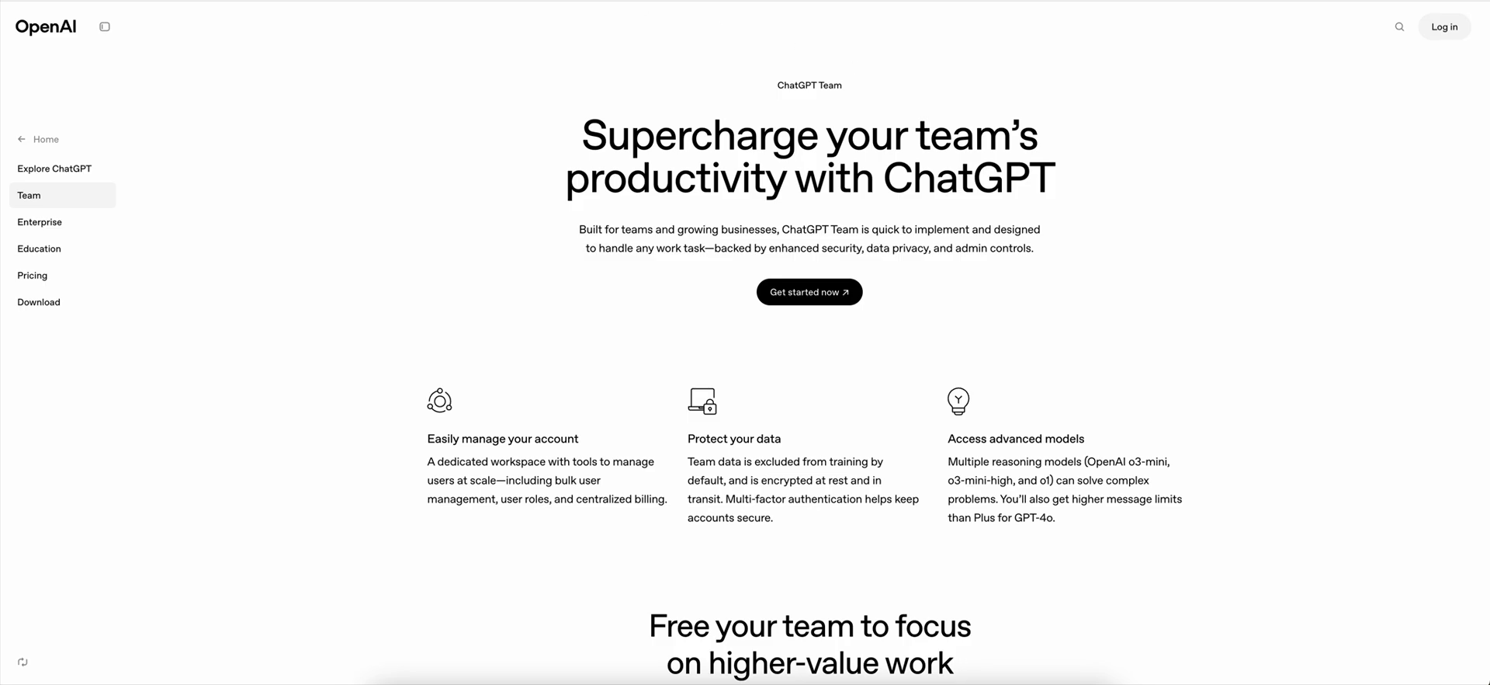
{"action": "left_click", "coordinate": [31, 275]}
{"action": "scroll", "coordinate": [807, 364], "scroll_direction": "down", "scroll_amount": 8}
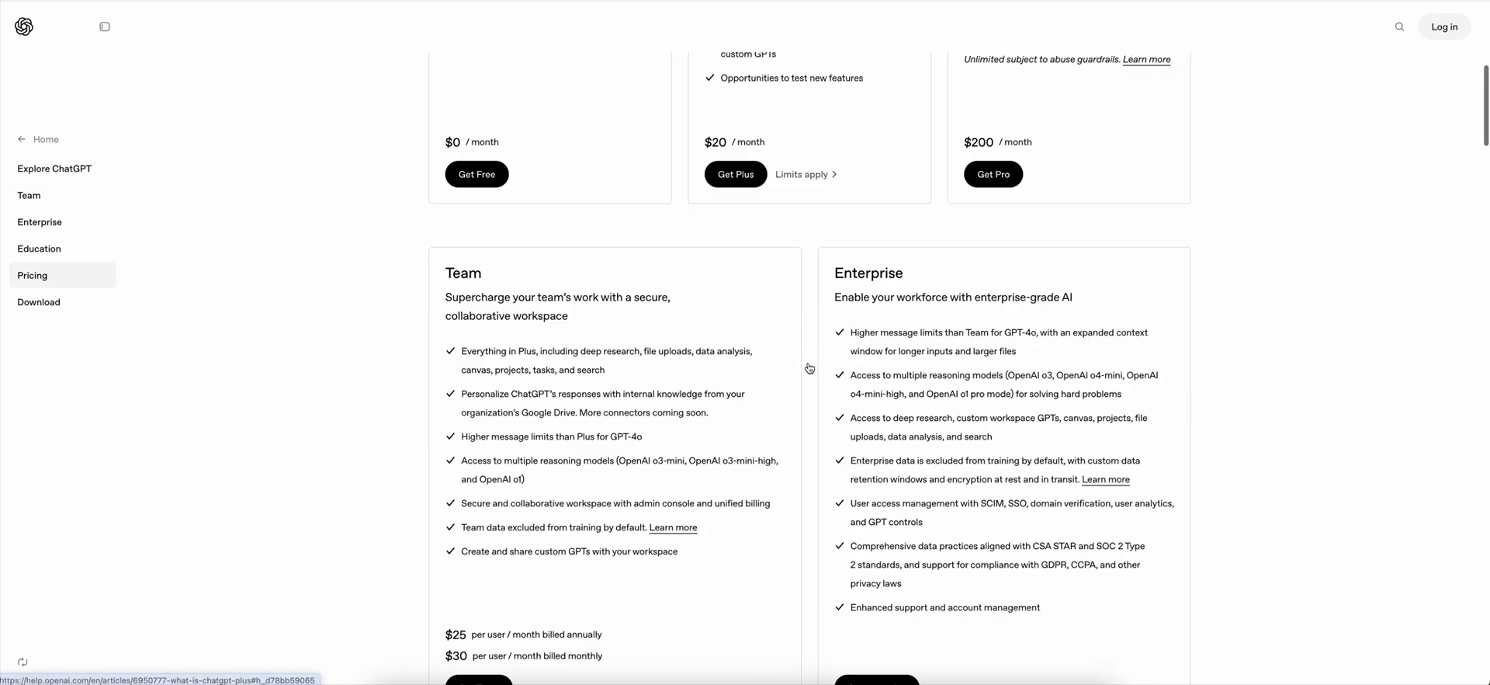
{"action": "left_click_drag", "start_coordinate": [444, 138], "coordinate": [709, 456]}
{"action": "left_click", "coordinate": [585, 230]}
{"action": "left_click_drag", "start_coordinate": [462, 217], "coordinate": [773, 374]}
{"action": "left_click", "coordinate": [773, 374]}
{"action": "left_click_drag", "start_coordinate": [462, 393], "coordinate": [642, 394]}
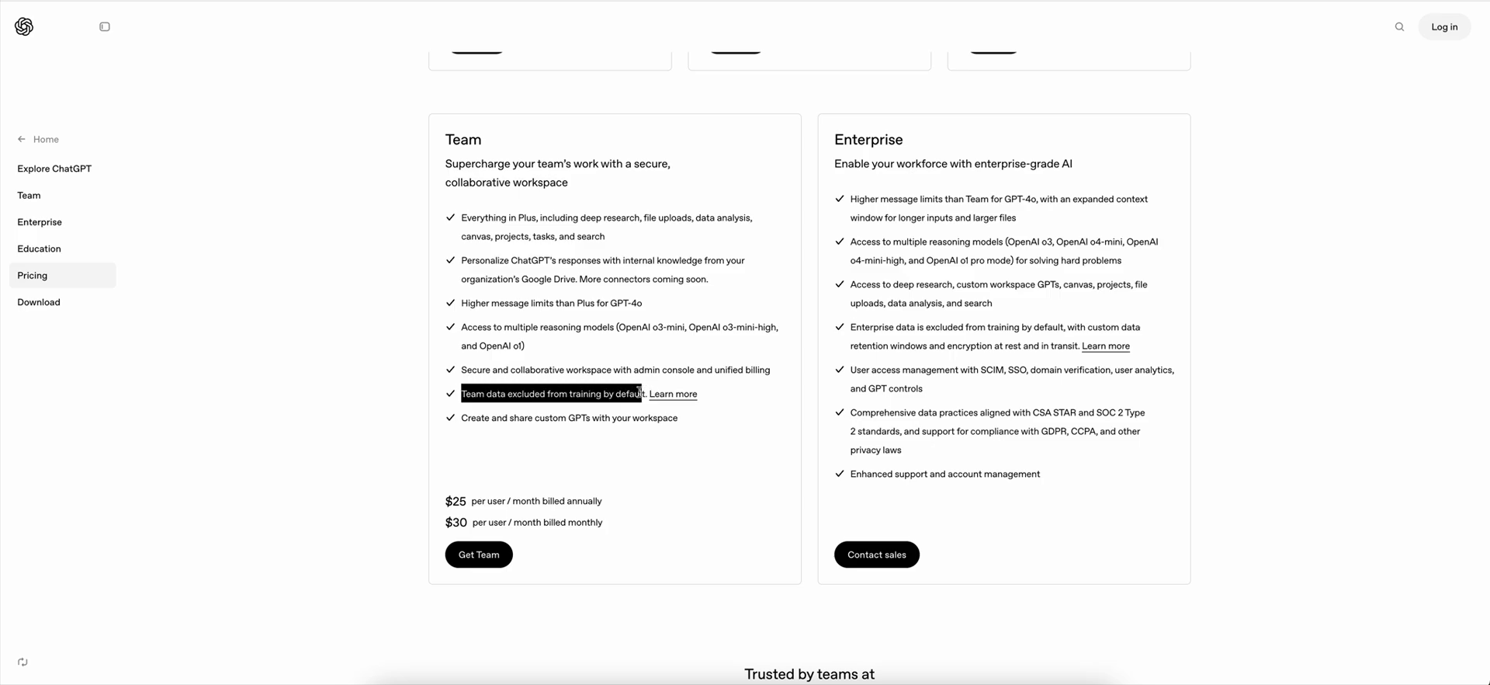
{"action": "left_click_drag", "start_coordinate": [462, 418], "coordinate": [736, 425]}
{"action": "left_click", "coordinate": [736, 425]}
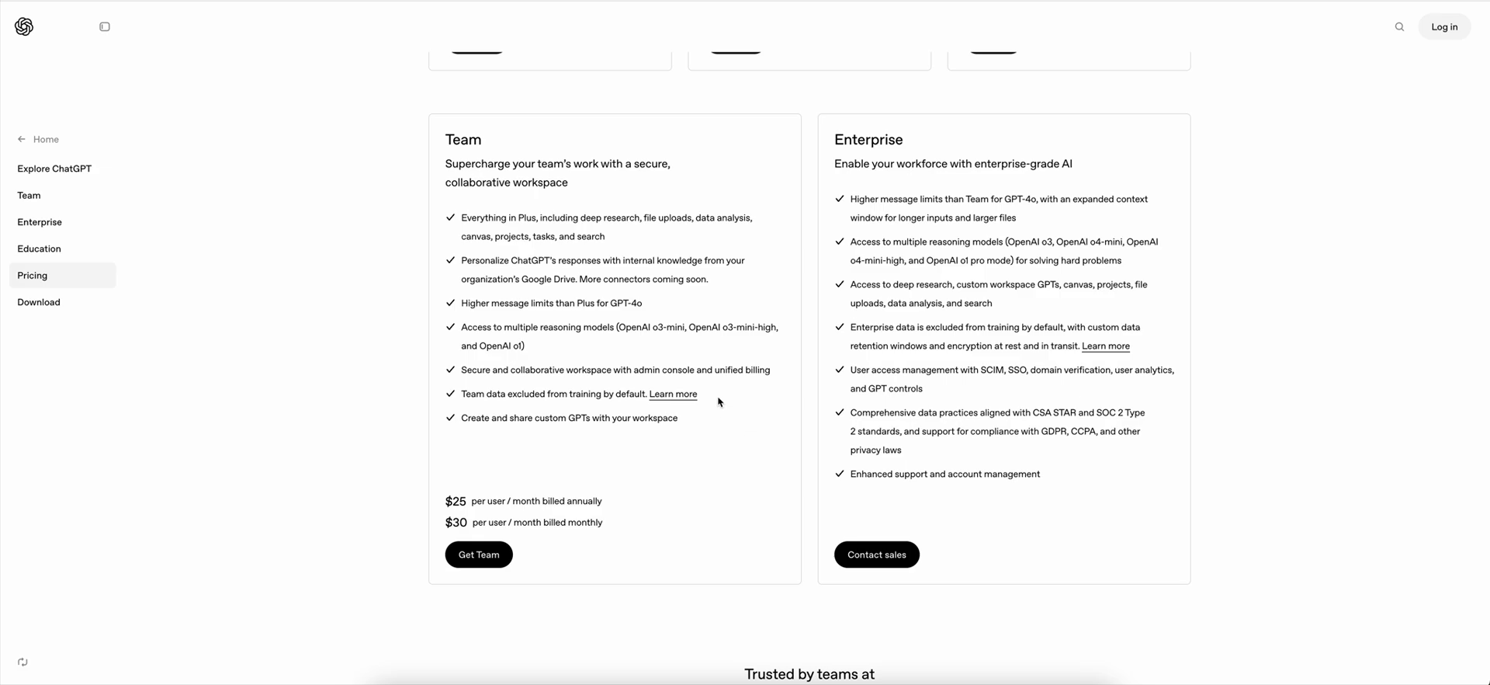
{"action": "left_click_drag", "start_coordinate": [510, 370], "coordinate": [611, 368]}
{"action": "left_click", "coordinate": [625, 368]}
- Examine the Plus plan's feature list and monthly price for comparison
{"action": "scroll", "coordinate": [676, 356], "scroll_direction": "up", "scroll_amount": 8}
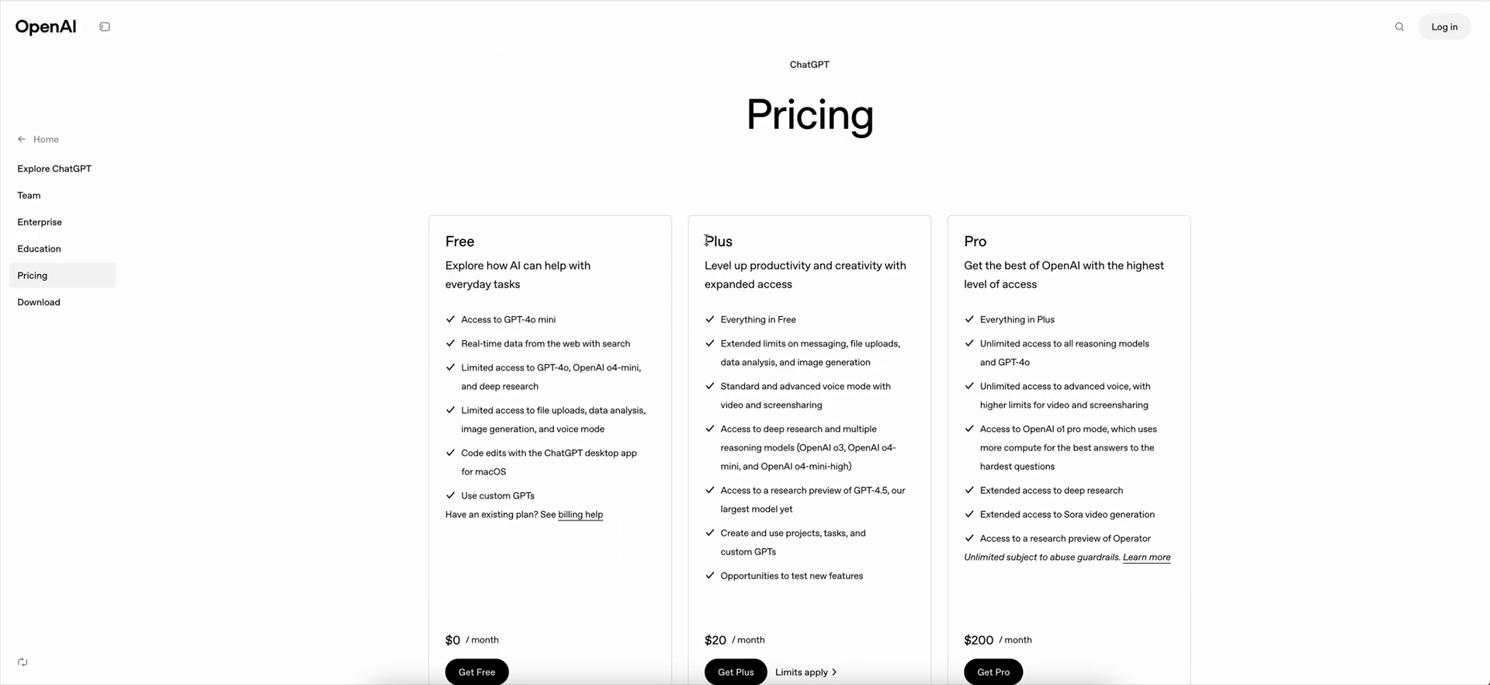
{"action": "left_click_drag", "start_coordinate": [705, 240], "coordinate": [868, 644]}
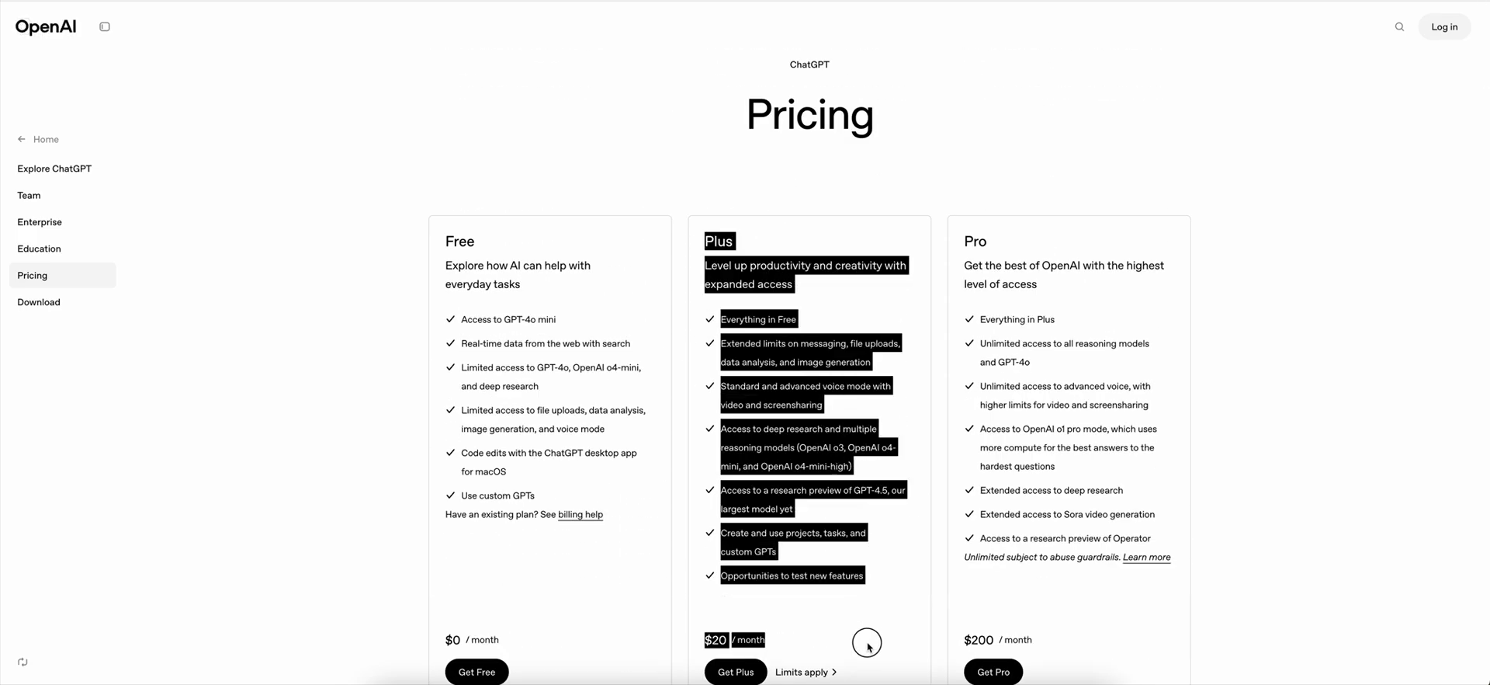
{"action": "left_click", "coordinate": [869, 607]}
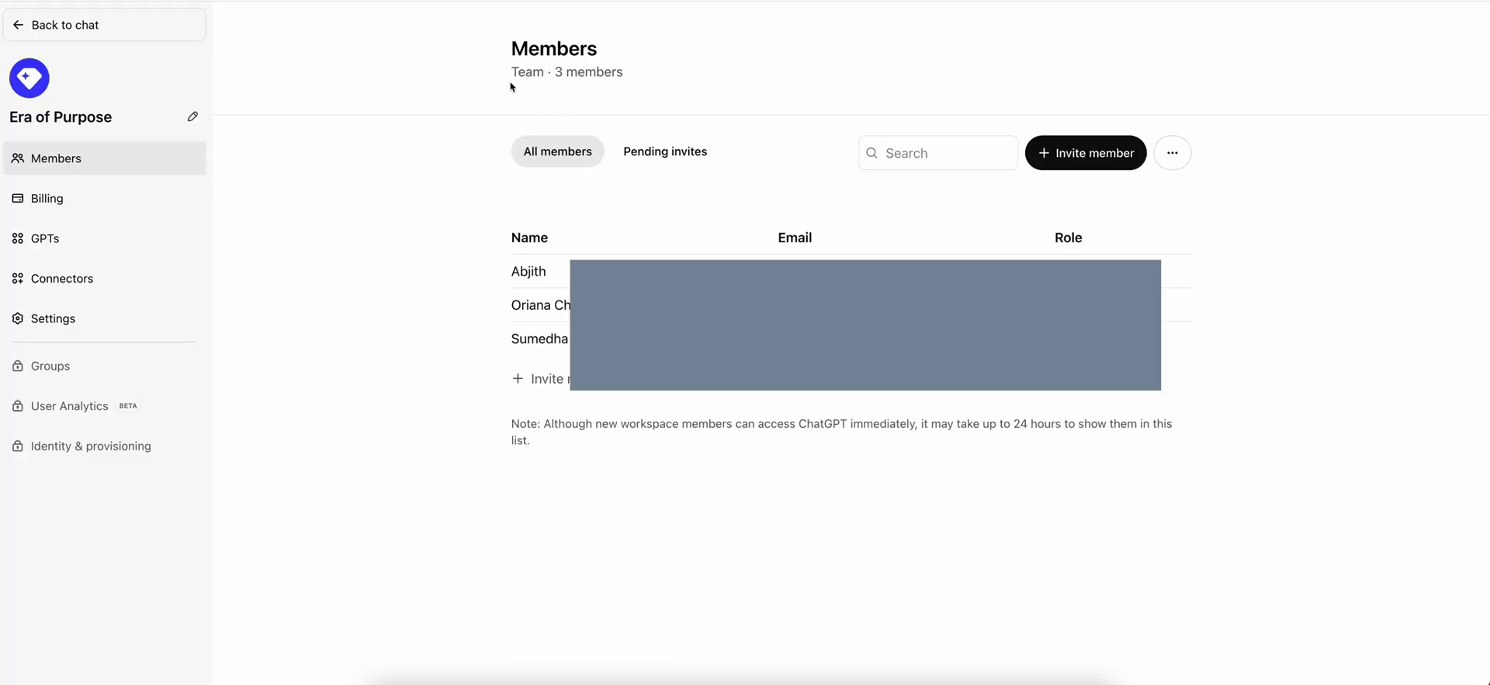
- Check the workspace's member count, return to the chat and view the accounts available for switching
{"action": "left_click_drag", "start_coordinate": [536, 75], "coordinate": [497, 77]}
{"action": "left_click", "coordinate": [90, 28]}
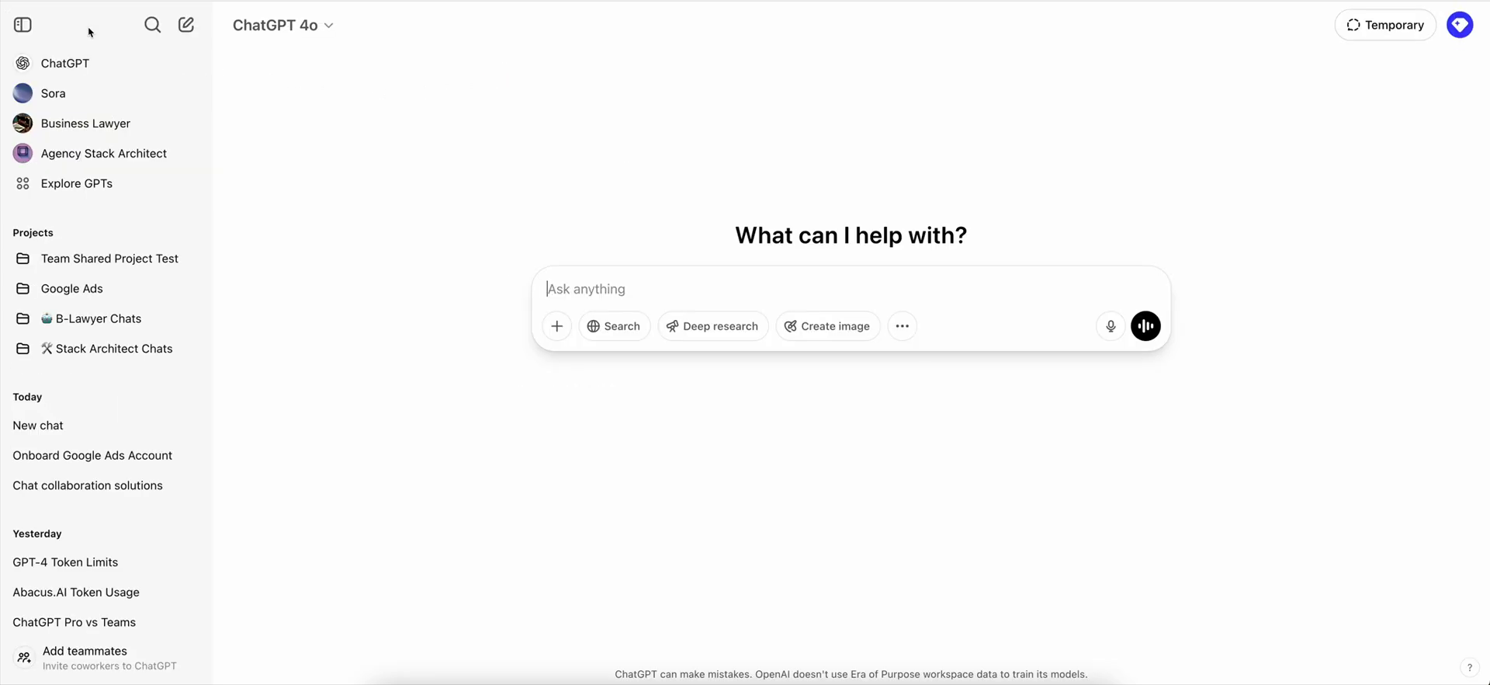
{"action": "left_click", "coordinate": [1463, 27]}
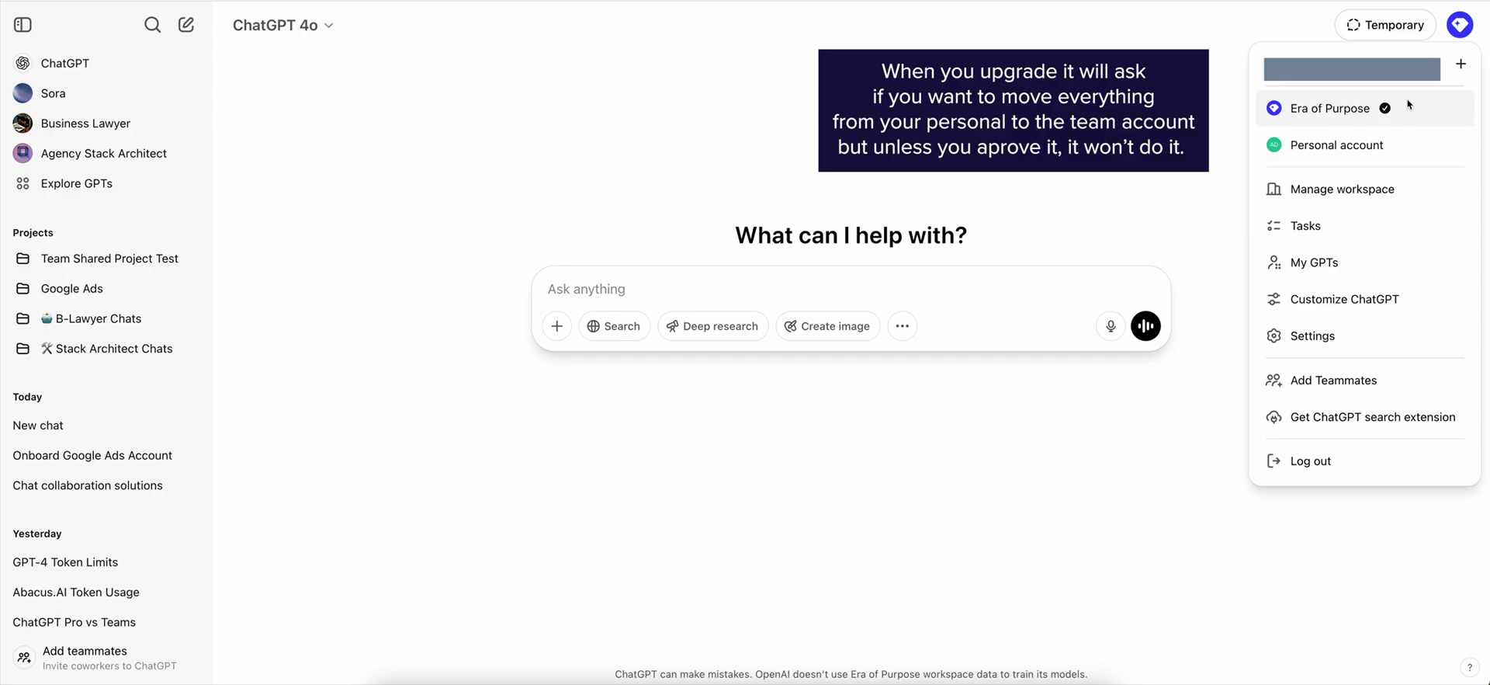
{"action": "left_click", "coordinate": [1084, 106]}
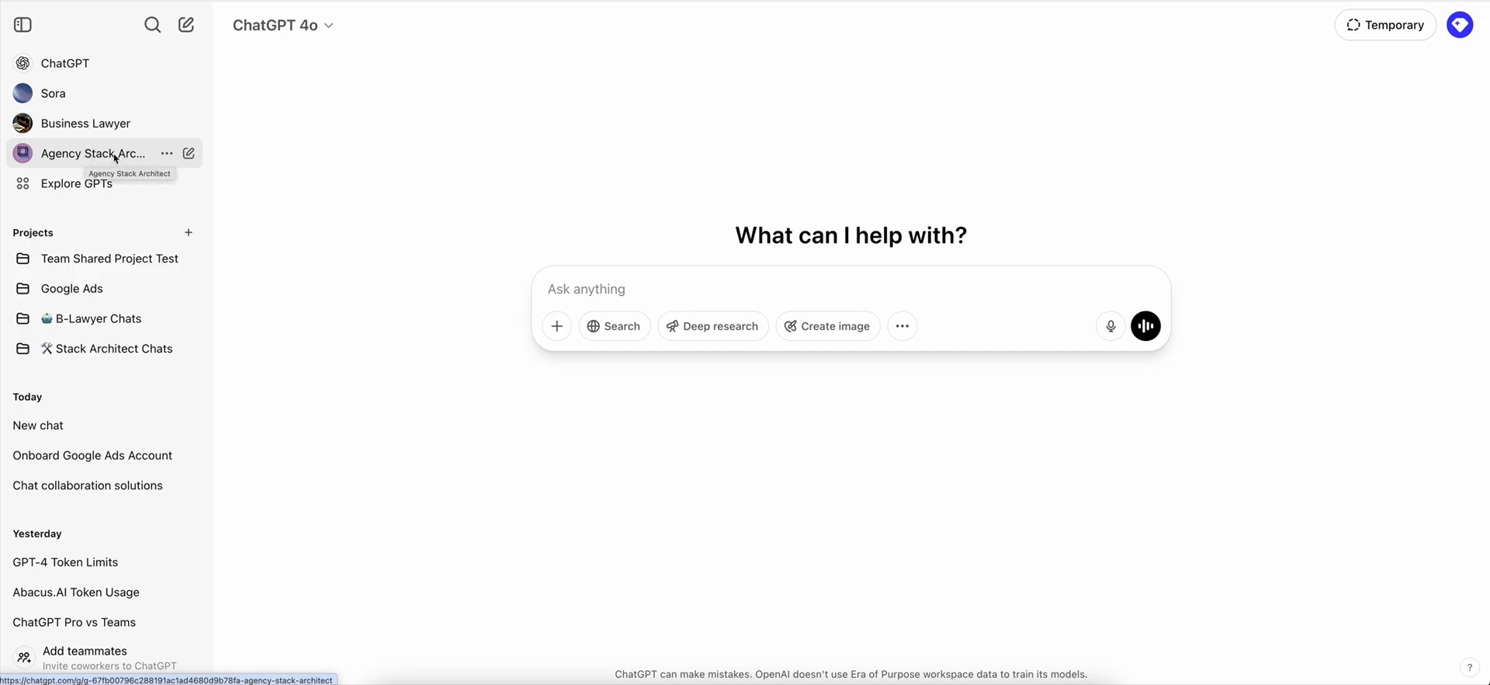
- Open My GPTs and check which GPTs have been shared with this account
{"action": "left_click", "coordinate": [74, 187]}
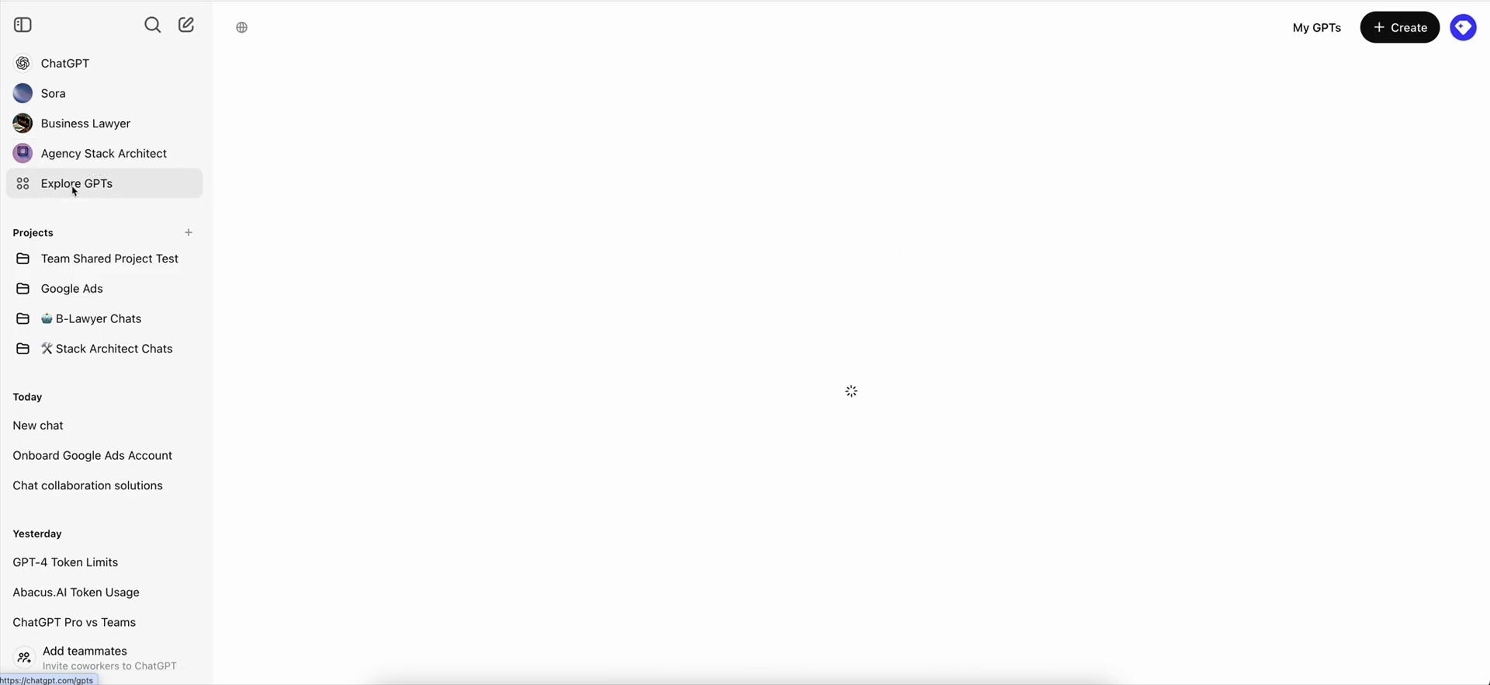
{"action": "left_click", "coordinate": [1307, 29]}
{"action": "left_click", "coordinate": [675, 110]}
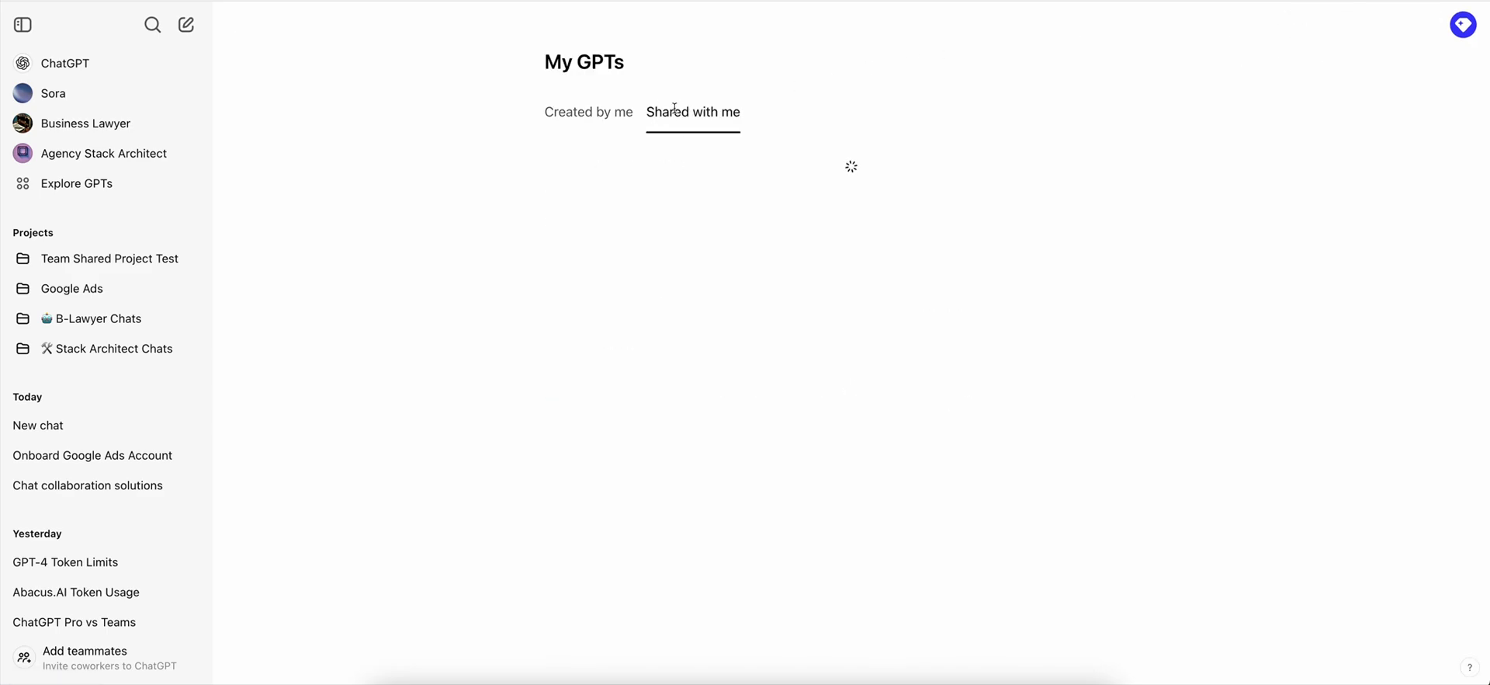
{"action": "left_click_drag", "start_coordinate": [534, 155], "coordinate": [831, 151]}
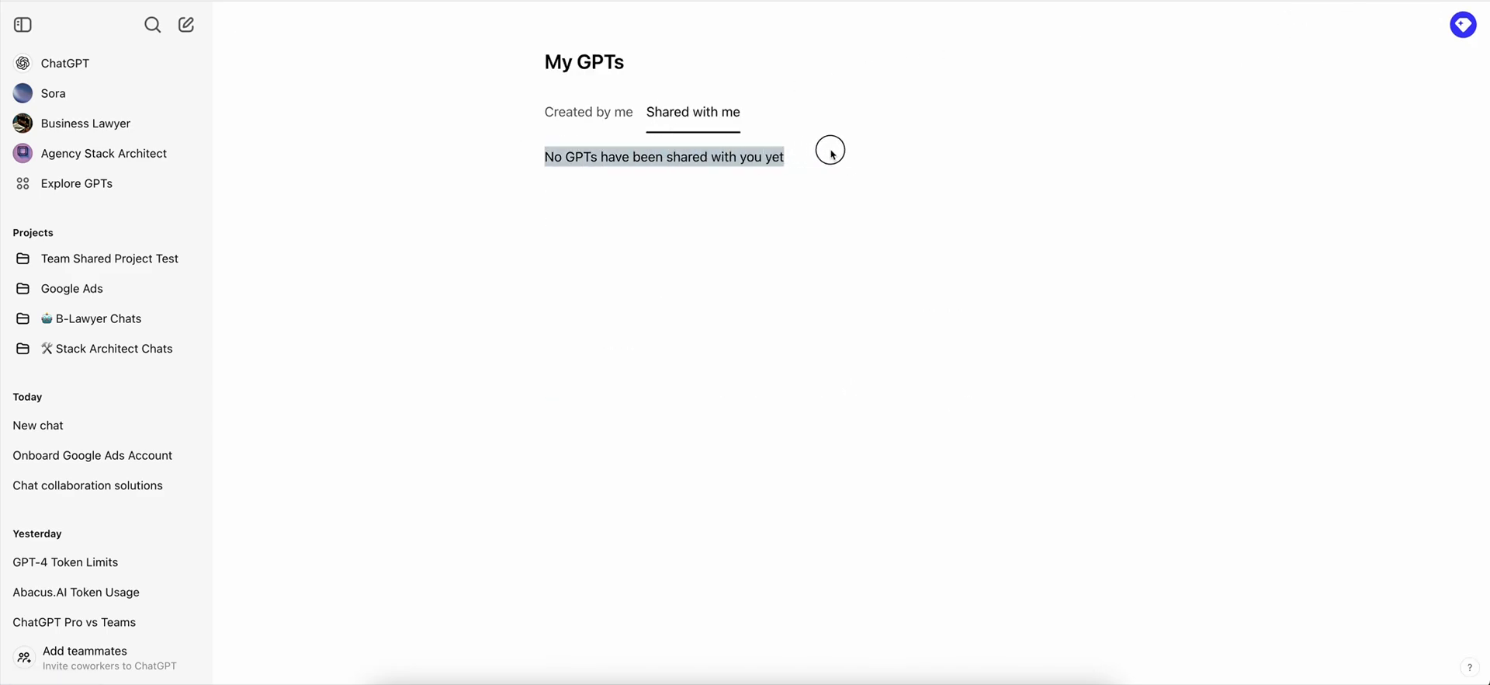
{"action": "left_click", "coordinate": [831, 151]}
{"action": "left_click_drag", "start_coordinate": [544, 159], "coordinate": [888, 161]}
{"action": "left_click", "coordinate": [888, 161]}
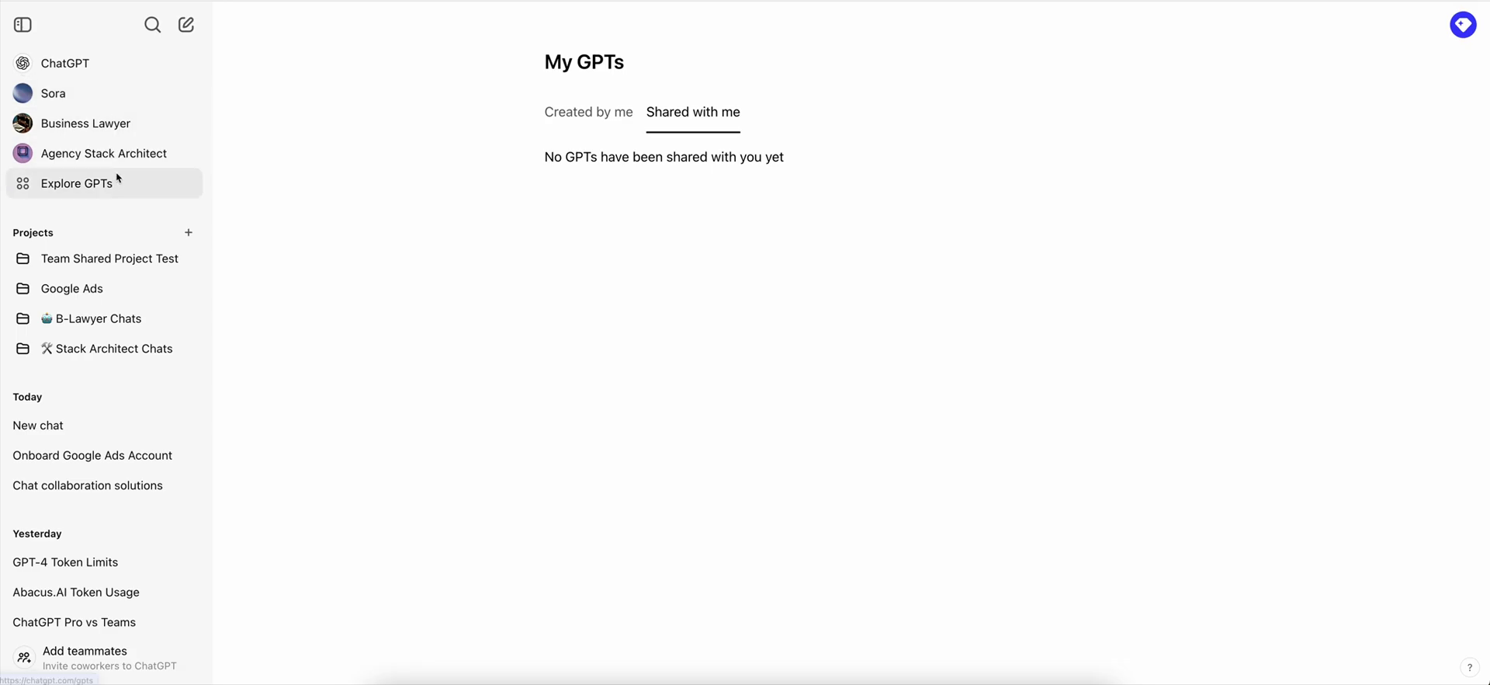
- Open the "Chat collaboration solutions" chat, view its link-sharing dialog and close it without creating a link
{"action": "left_click", "coordinate": [107, 152]}
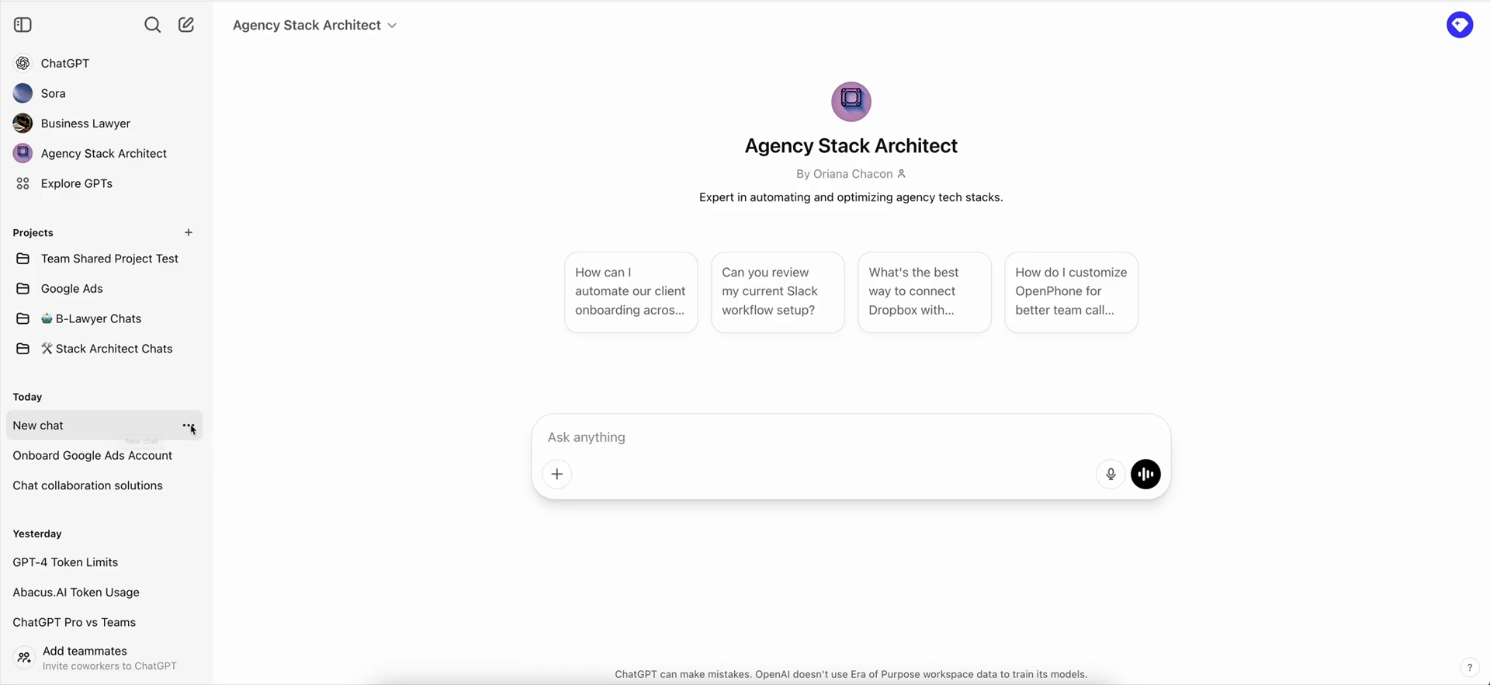
{"action": "left_click", "coordinate": [140, 429]}
{"action": "left_click", "coordinate": [150, 482]}
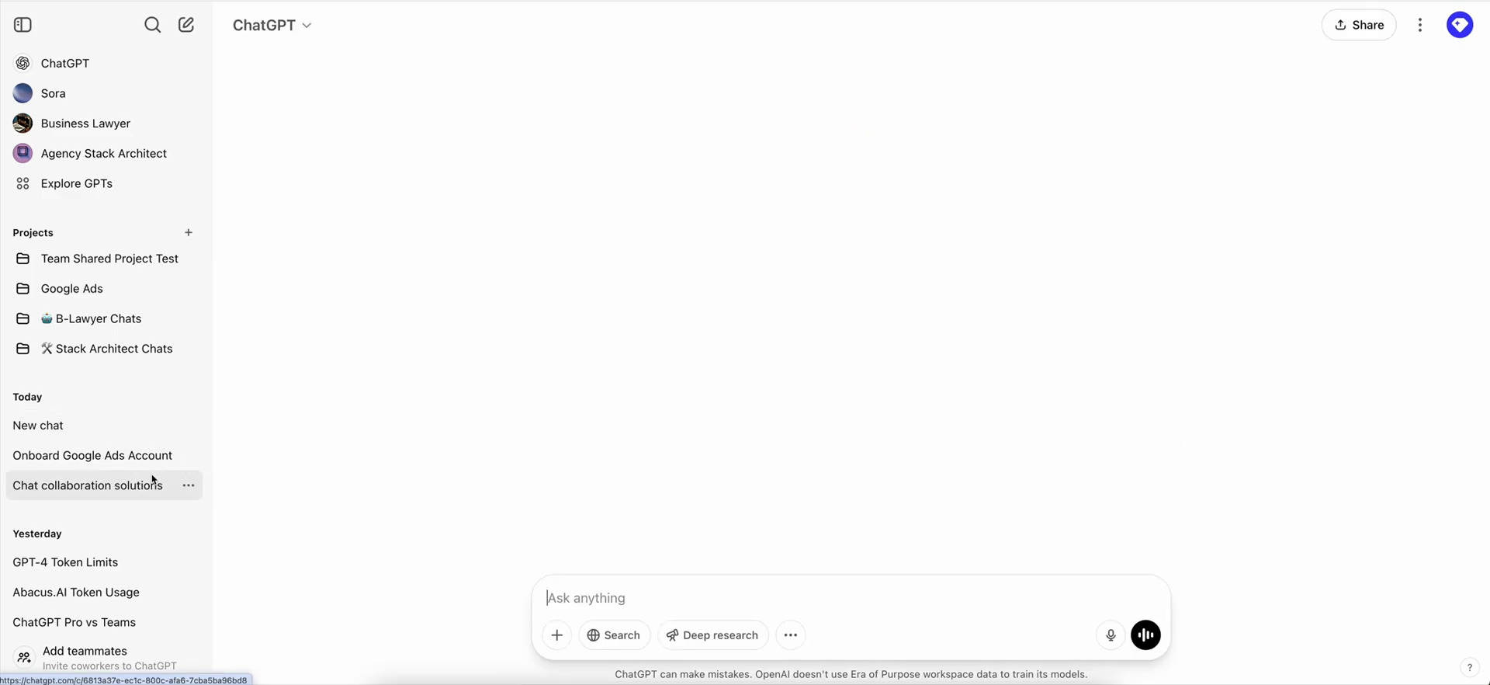
{"action": "key", "text": "super+k"}
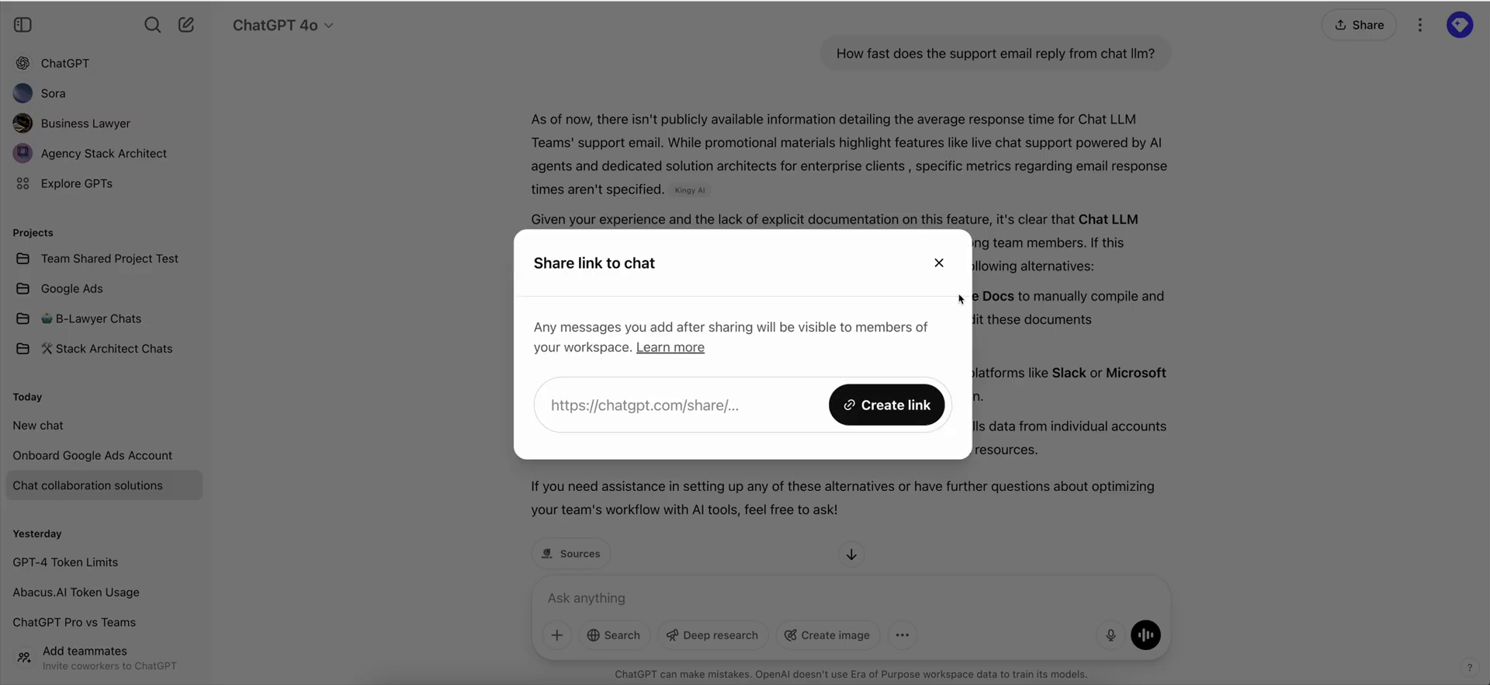
{"action": "left_click", "coordinate": [939, 262]}
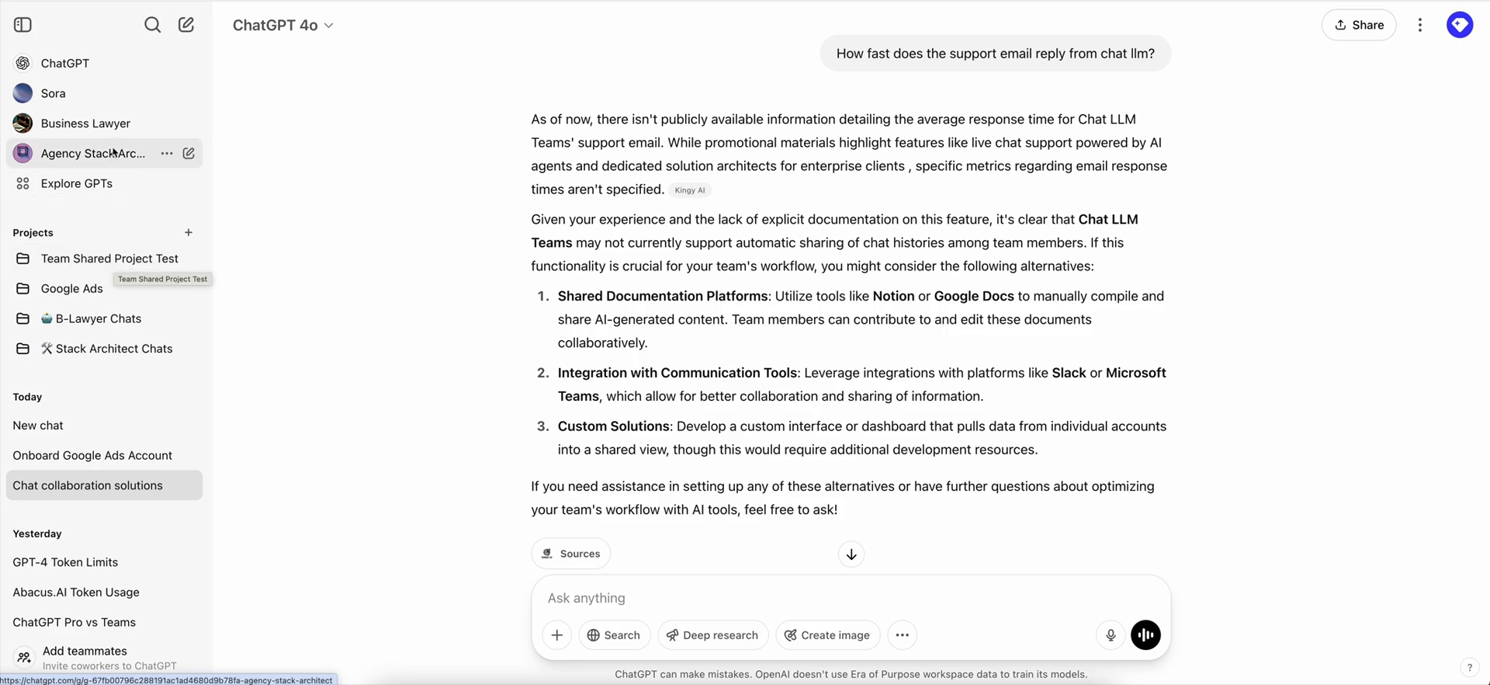
- Start a chat with the Agency Stack Architect GPT by sending "Hi How are you?"
{"action": "left_click", "coordinate": [50, 163]}
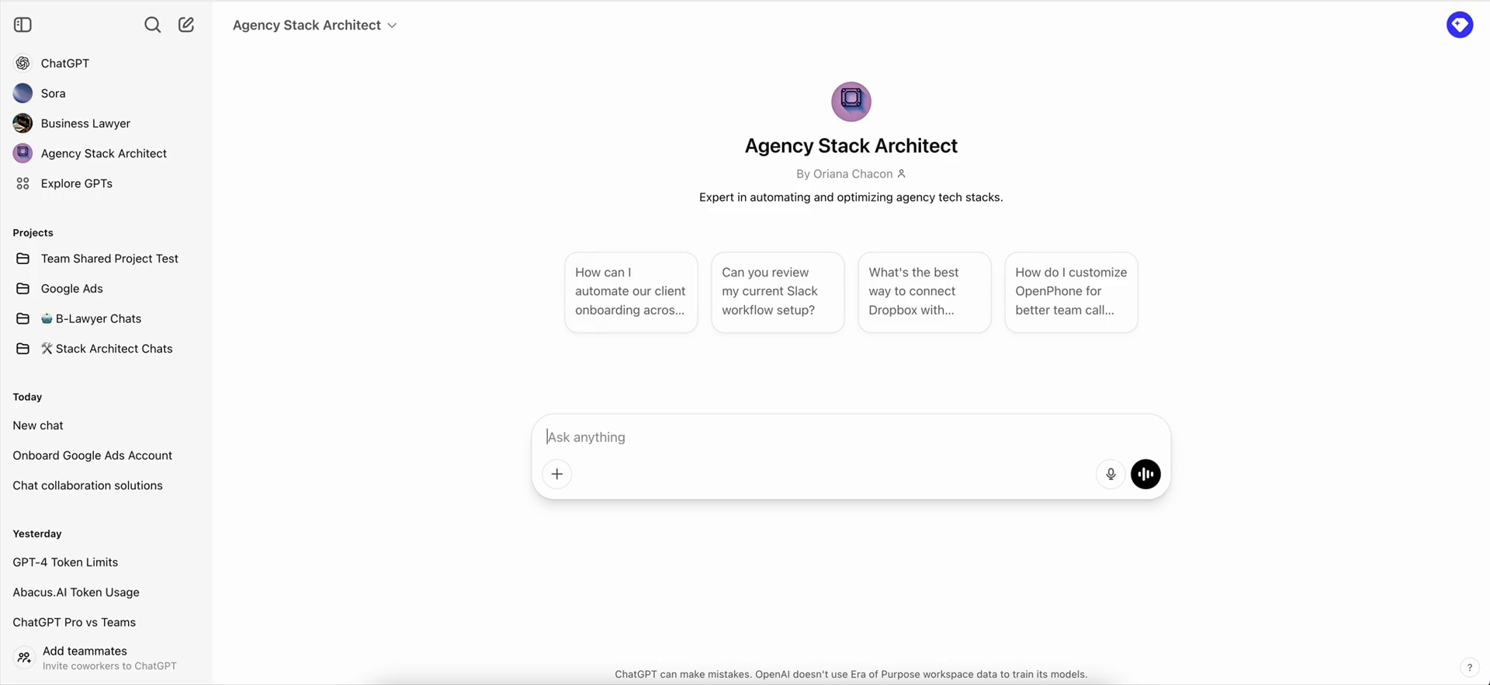
{"action": "type", "text": "Hi How are you?"}
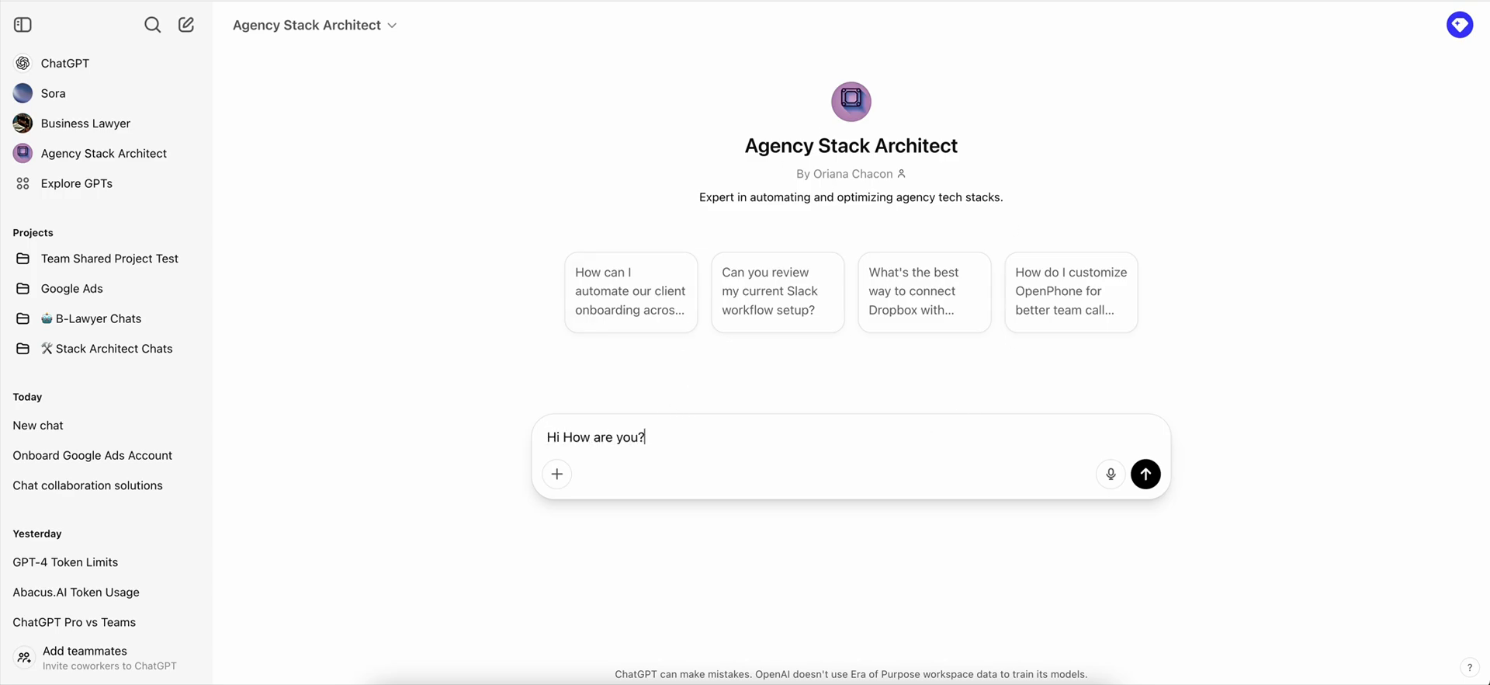
{"action": "key", "text": "Return"}
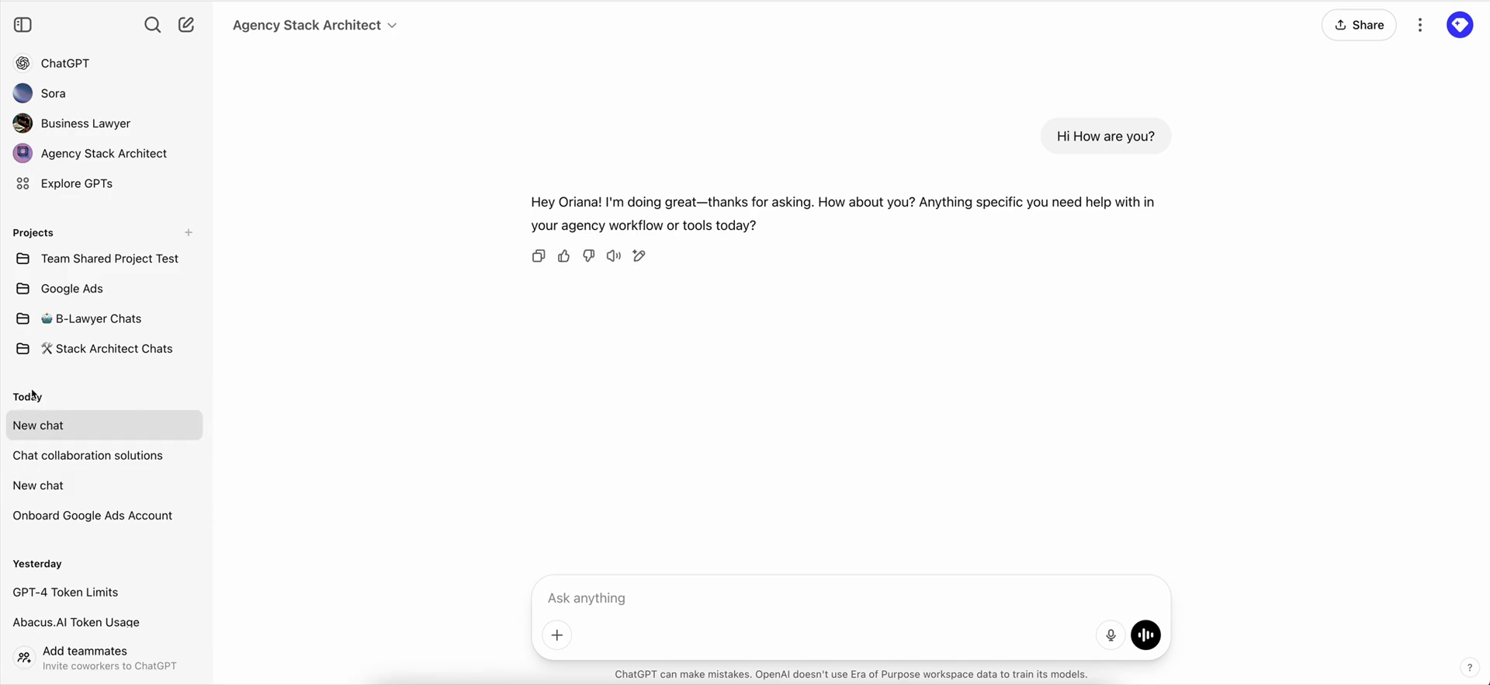
- Check the new GPT chat's options, then reopen Agency Stack Architect and look through the chat history
{"action": "left_click", "coordinate": [189, 426]}
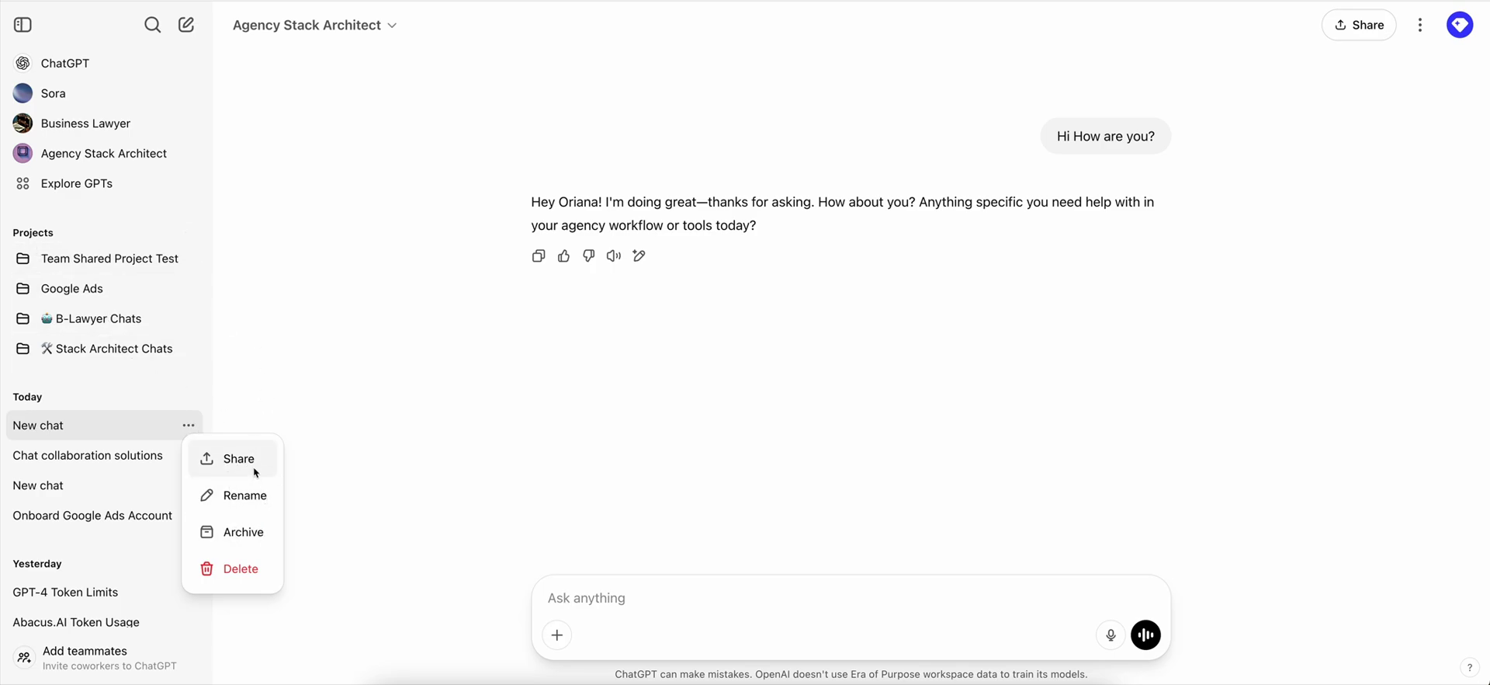
{"action": "left_click", "coordinate": [255, 361]}
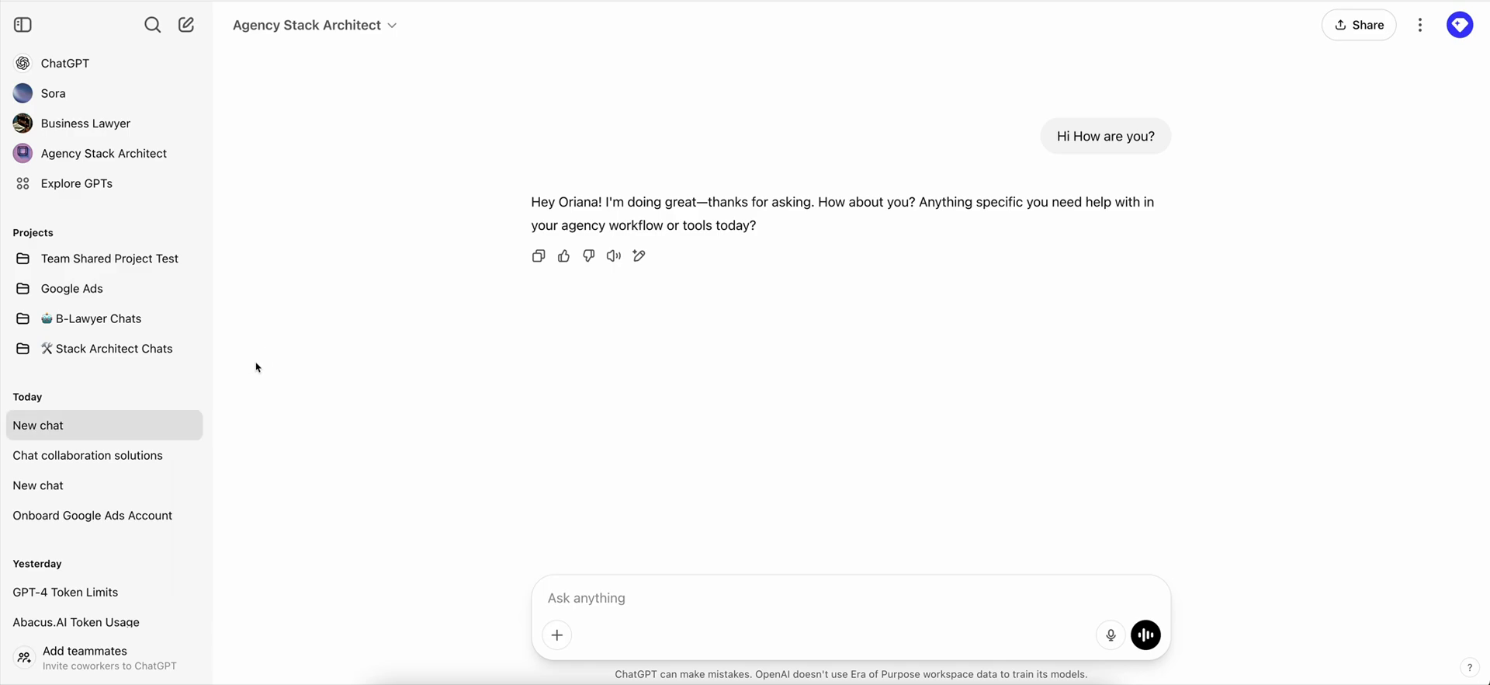
{"action": "left_click", "coordinate": [91, 158]}
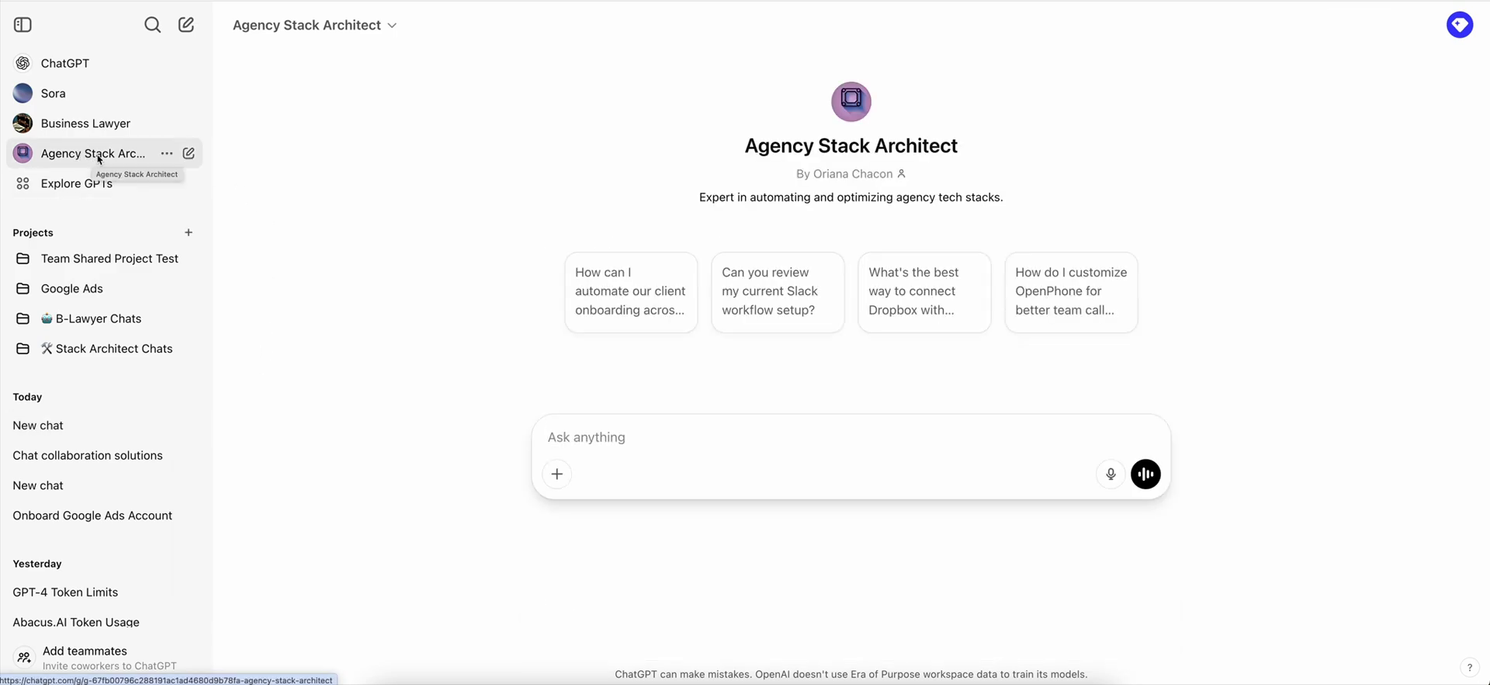
{"action": "scroll", "coordinate": [109, 466], "scroll_direction": "down", "scroll_amount": 15}
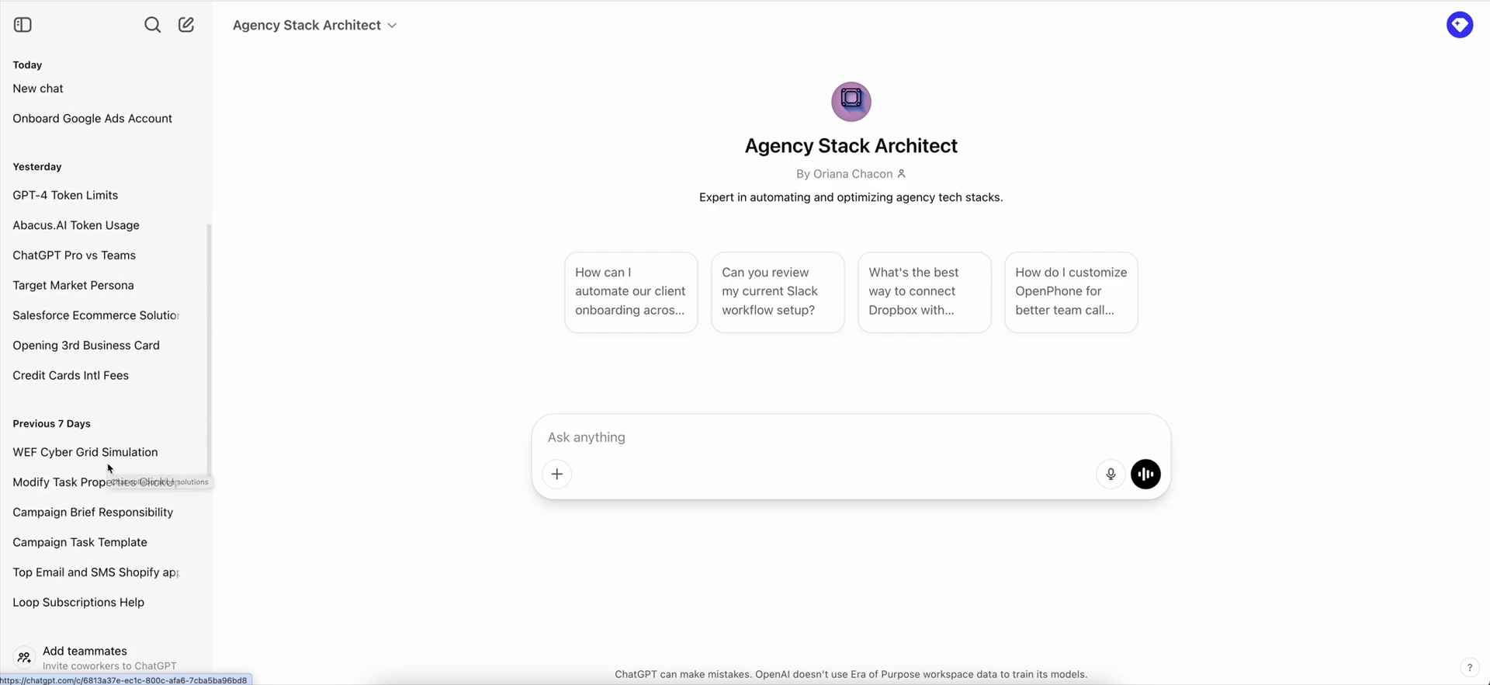
{"action": "scroll", "coordinate": [107, 462], "scroll_direction": "up", "scroll_amount": 15}
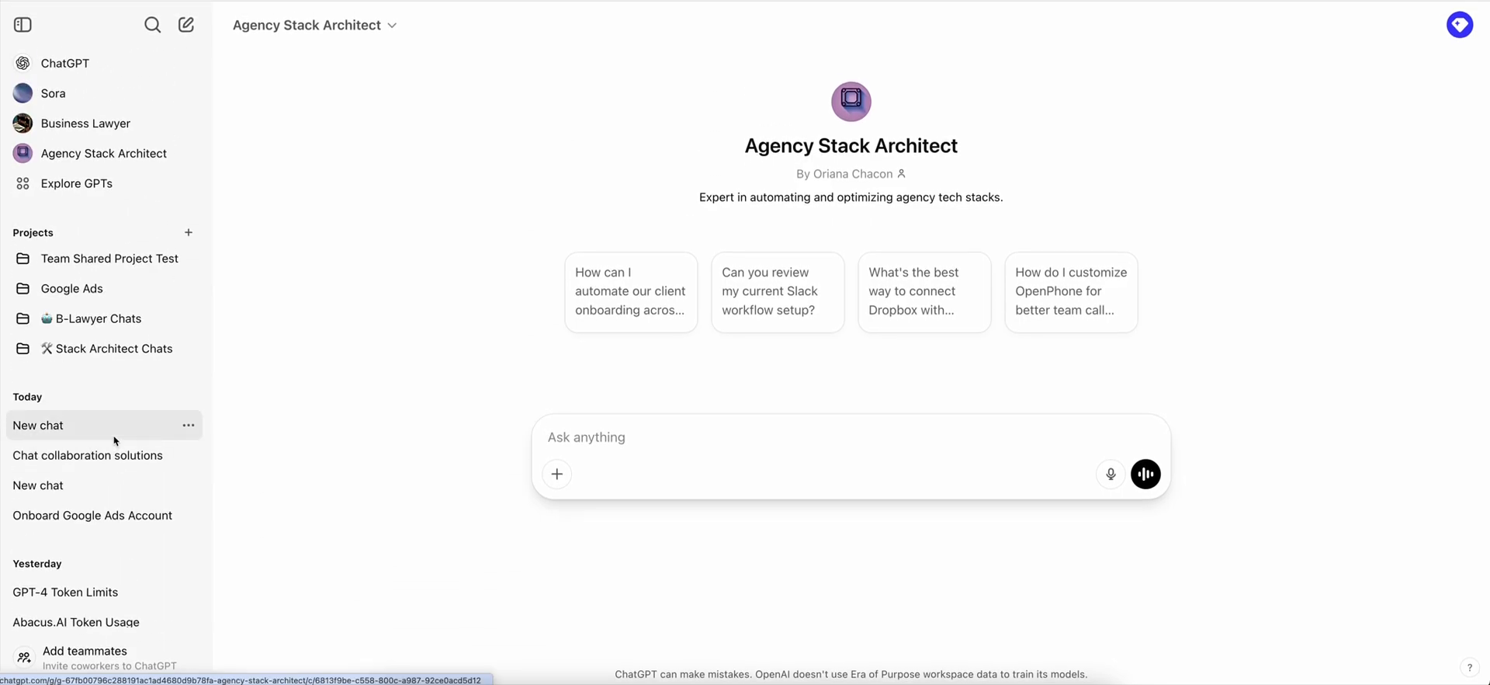
{"action": "scroll", "coordinate": [114, 440], "scroll_direction": "down", "scroll_amount": 15}
{"action": "scroll", "coordinate": [113, 440], "scroll_direction": "up", "scroll_amount": 15}
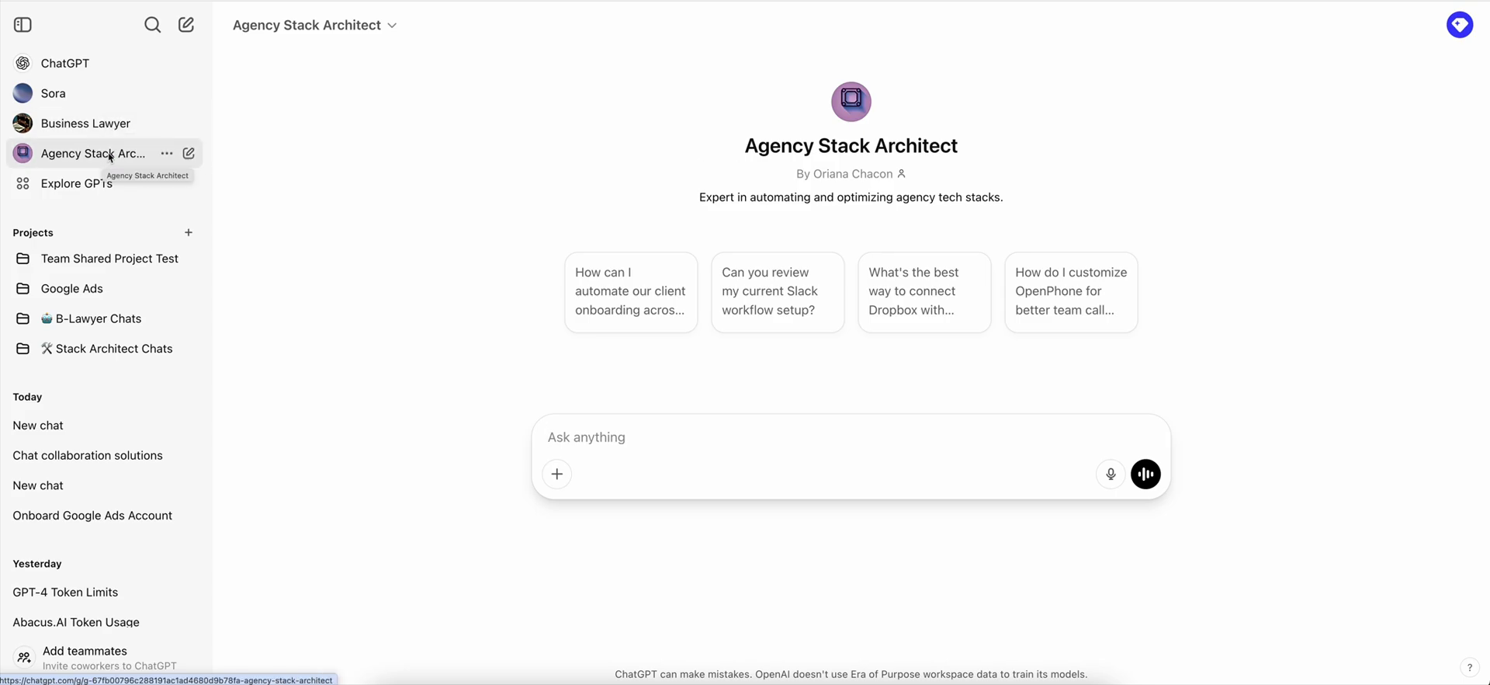
- Start a regular ChatGPT 4o chat by sending "Hi how are you?"
{"action": "left_click", "coordinate": [87, 62]}
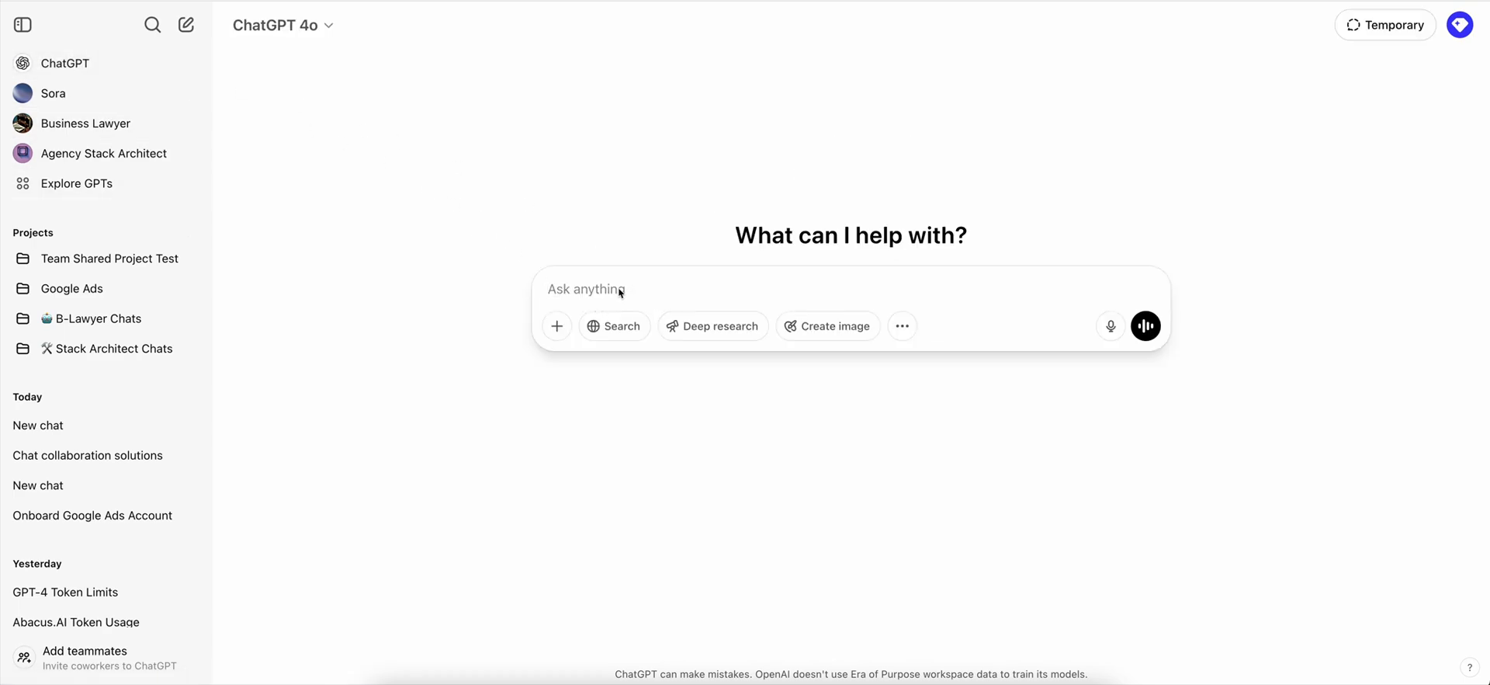
{"action": "type", "text": "Hi how are you?"}
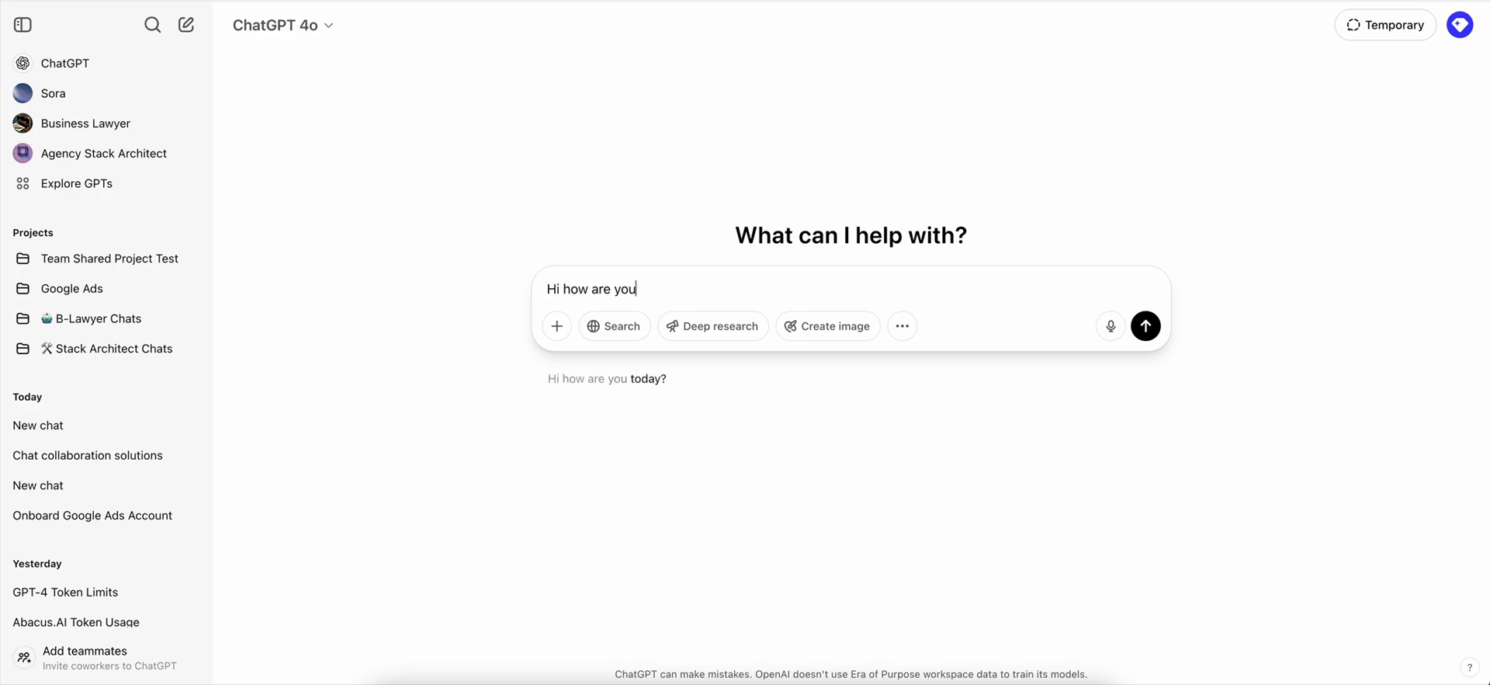
{"action": "key", "text": "Return"}
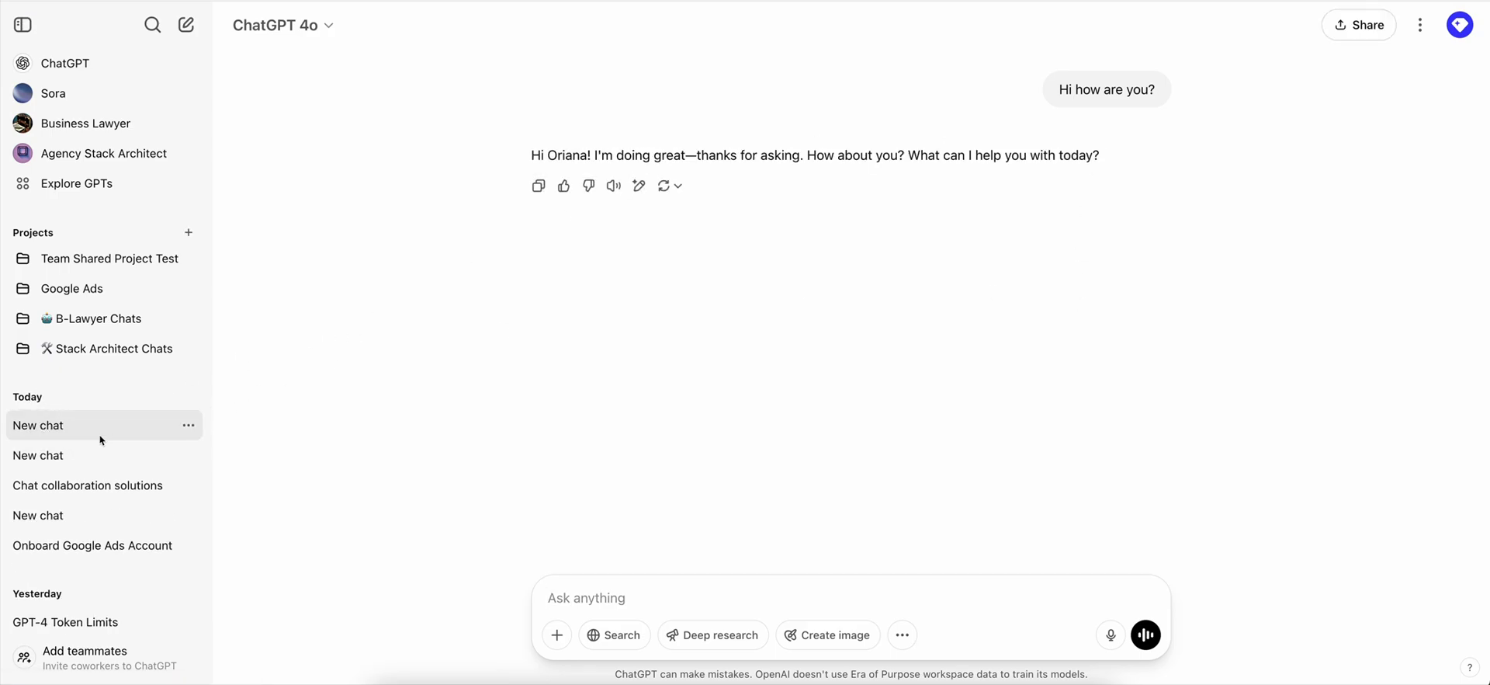
- Compare the chat options of the regular ChatGPT 4o chat, including Add to project, with those of the Agency Stack Architect chat
{"action": "left_click", "coordinate": [145, 454]}
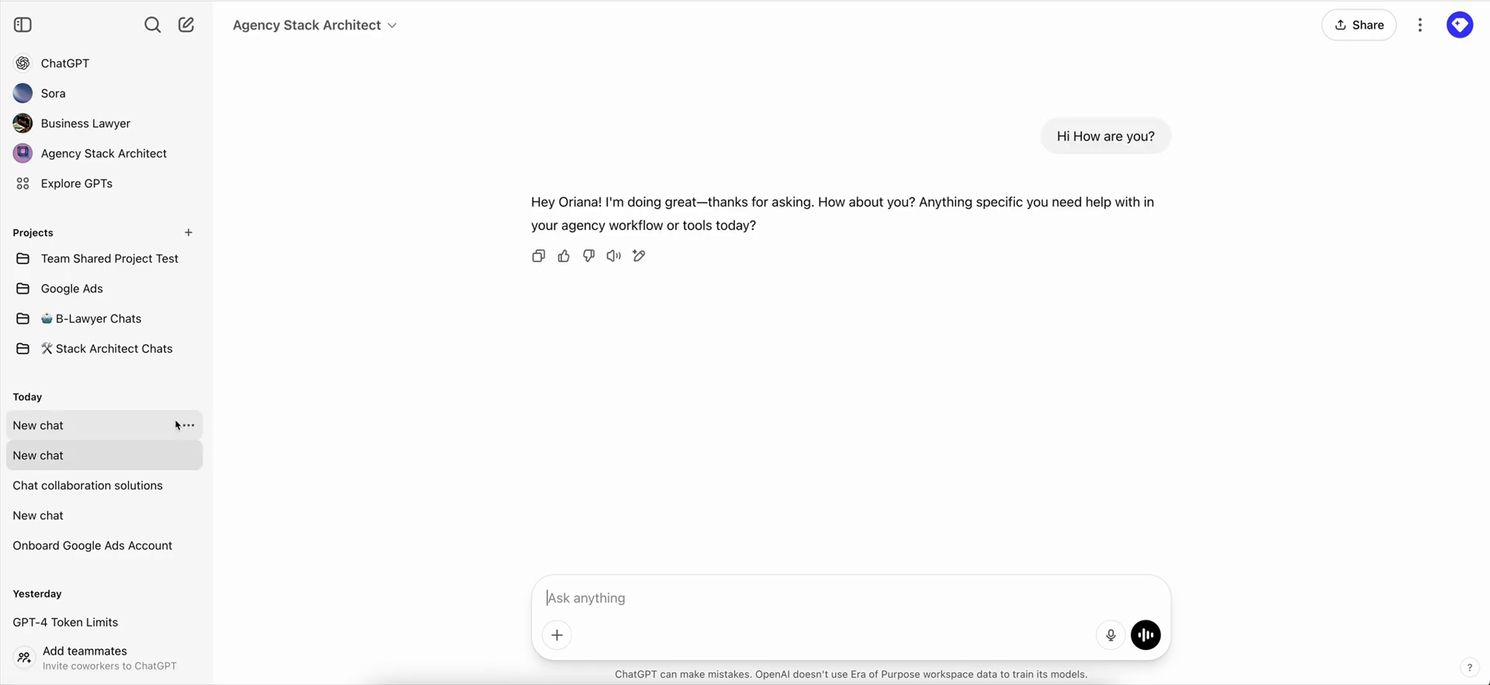
{"action": "left_click", "coordinate": [184, 425]}
{"action": "left_click", "coordinate": [188, 425]}
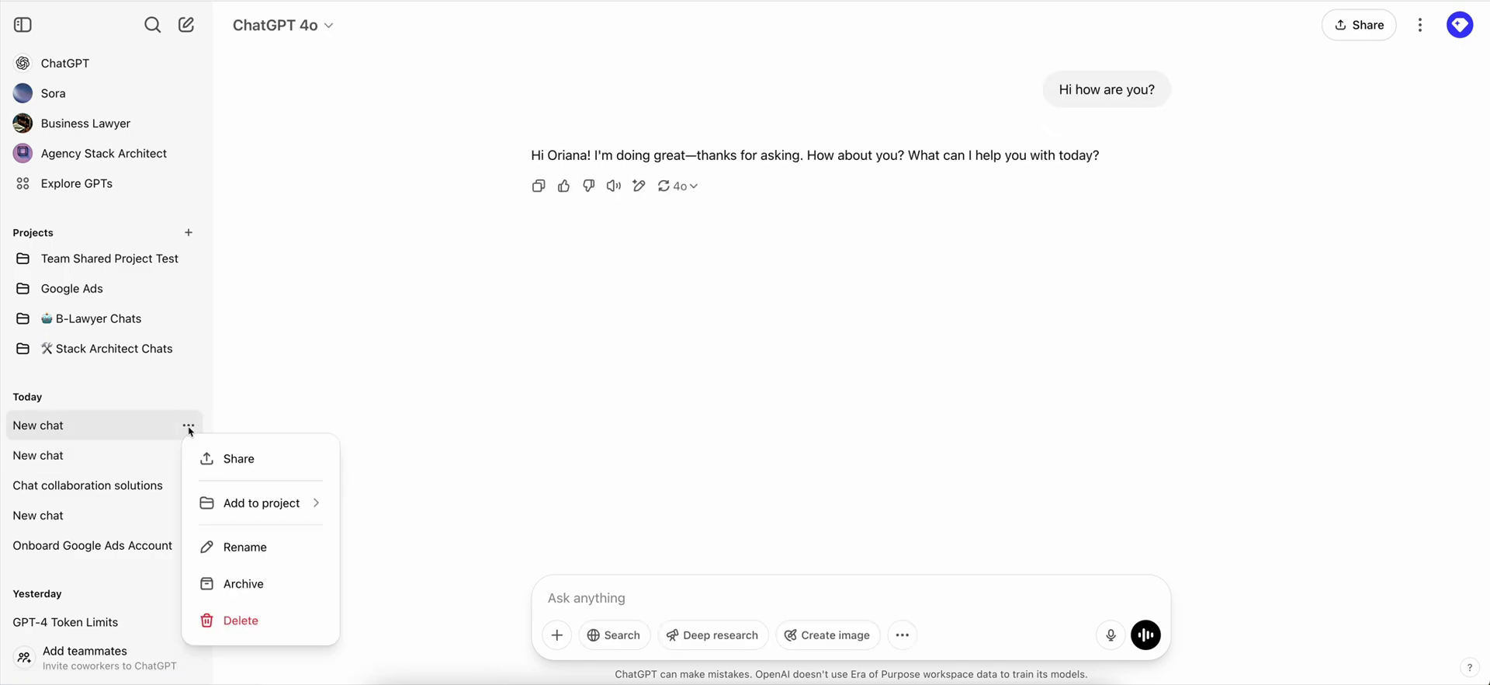
{"action": "mouse_move", "coordinate": [284, 505]}
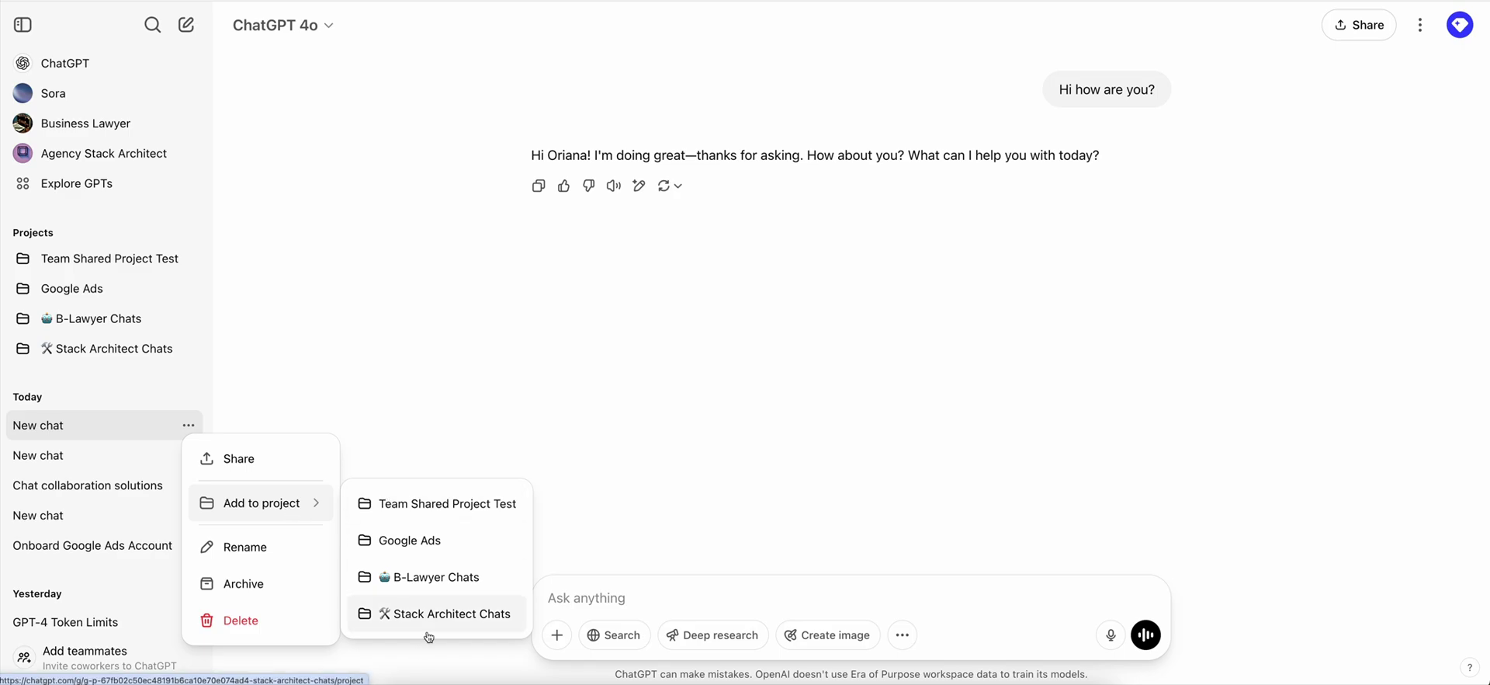
{"action": "left_click", "coordinate": [159, 455]}
{"action": "left_click", "coordinate": [188, 455]}
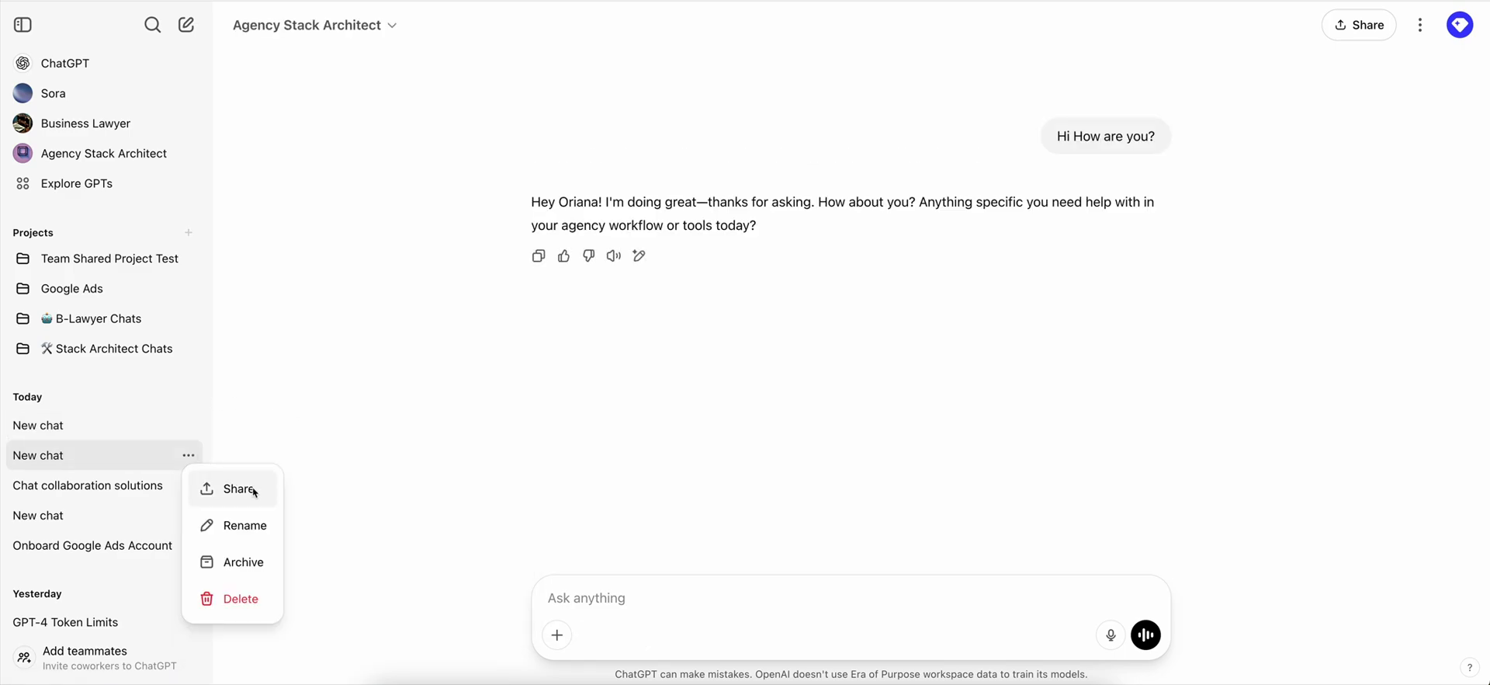
{"action": "left_click", "coordinate": [39, 427]}
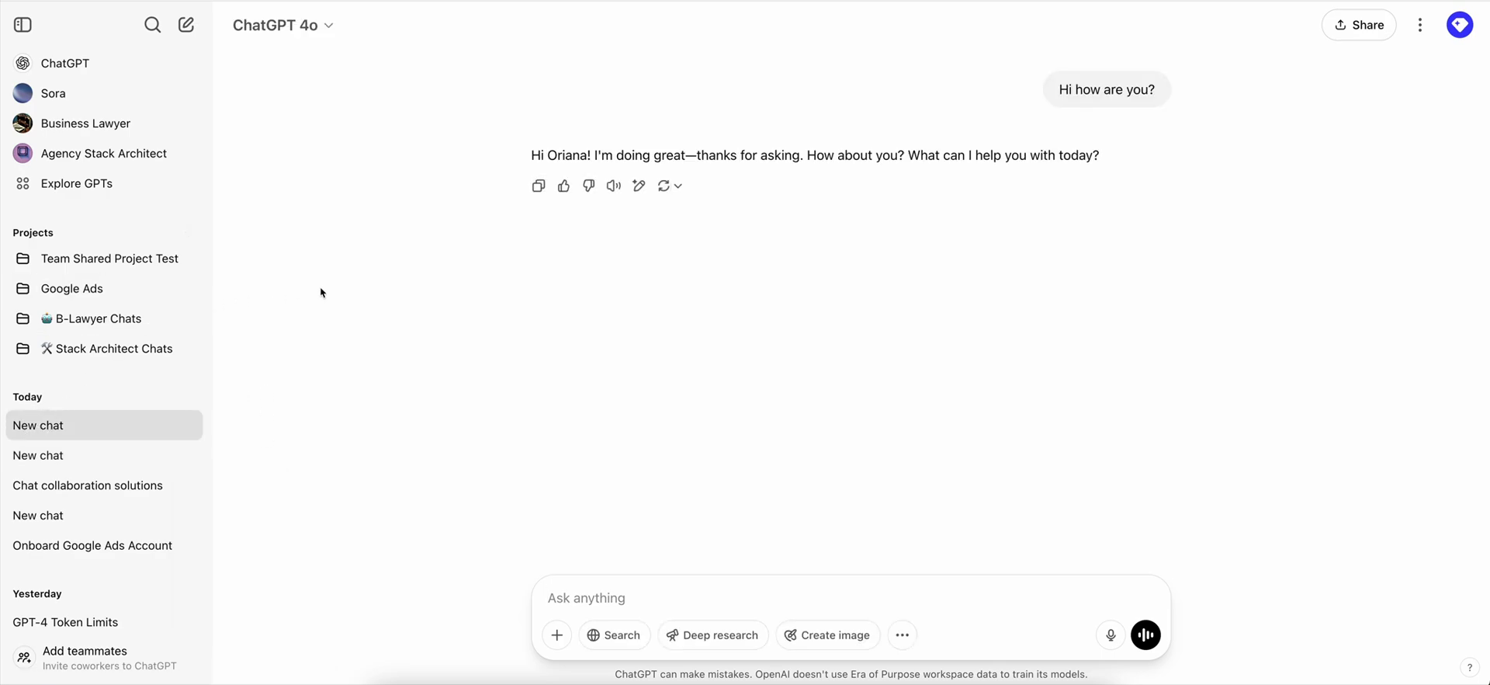
- View the Team Shared Project Test project, then open the Agency Stack Architect GPT
{"action": "left_click", "coordinate": [113, 261]}
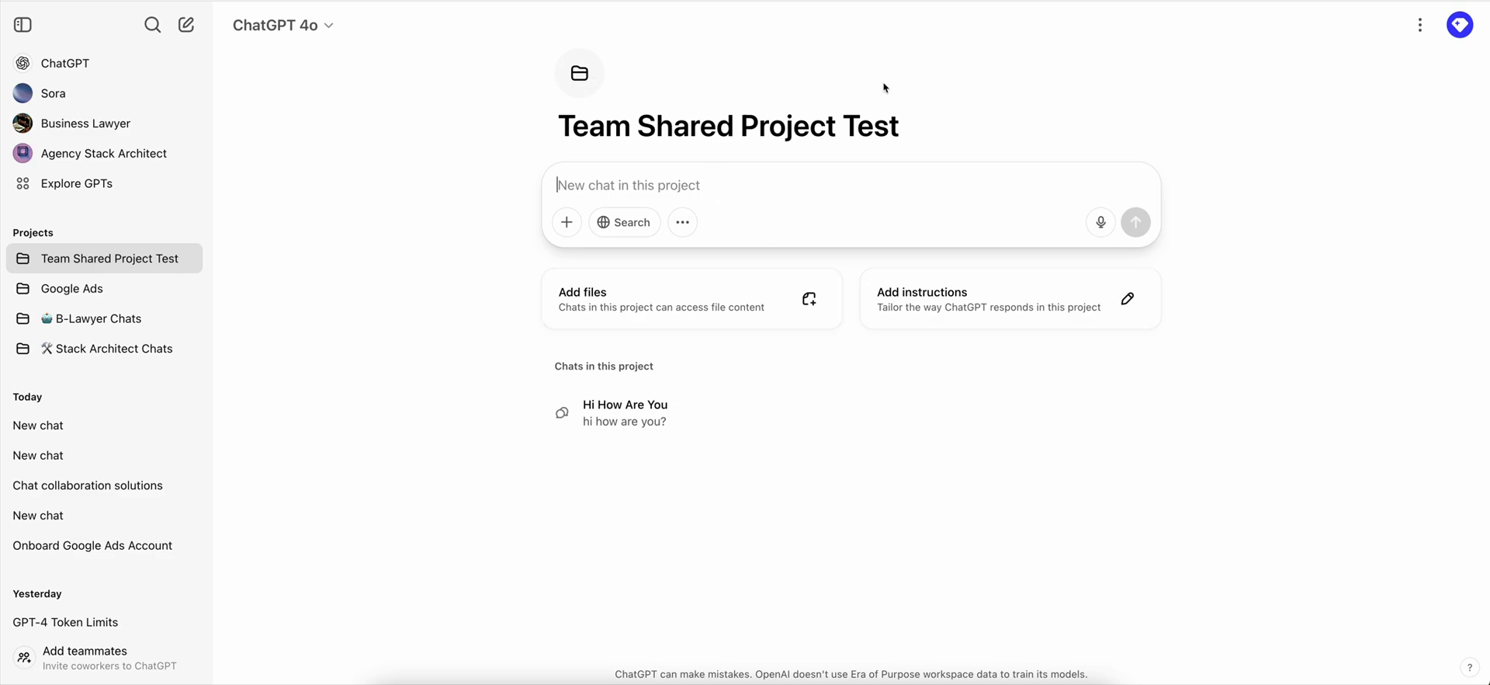
{"action": "left_click", "coordinate": [87, 154]}
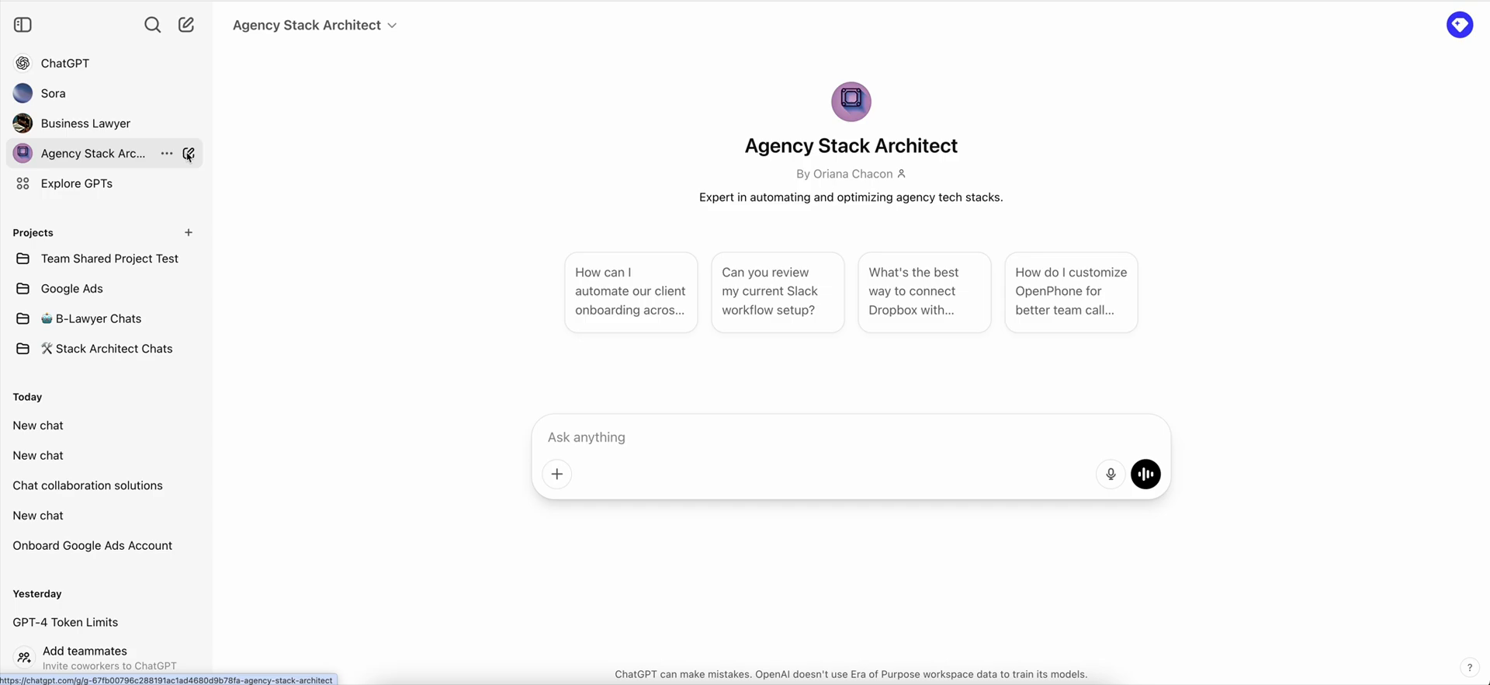
{"action": "left_click", "coordinate": [166, 153]}
{"action": "left_click", "coordinate": [90, 158]}
- Open Agency Stack Architect's configuration, select its entire instructions text, and return to the GPT's start page
{"action": "left_click", "coordinate": [395, 28]}
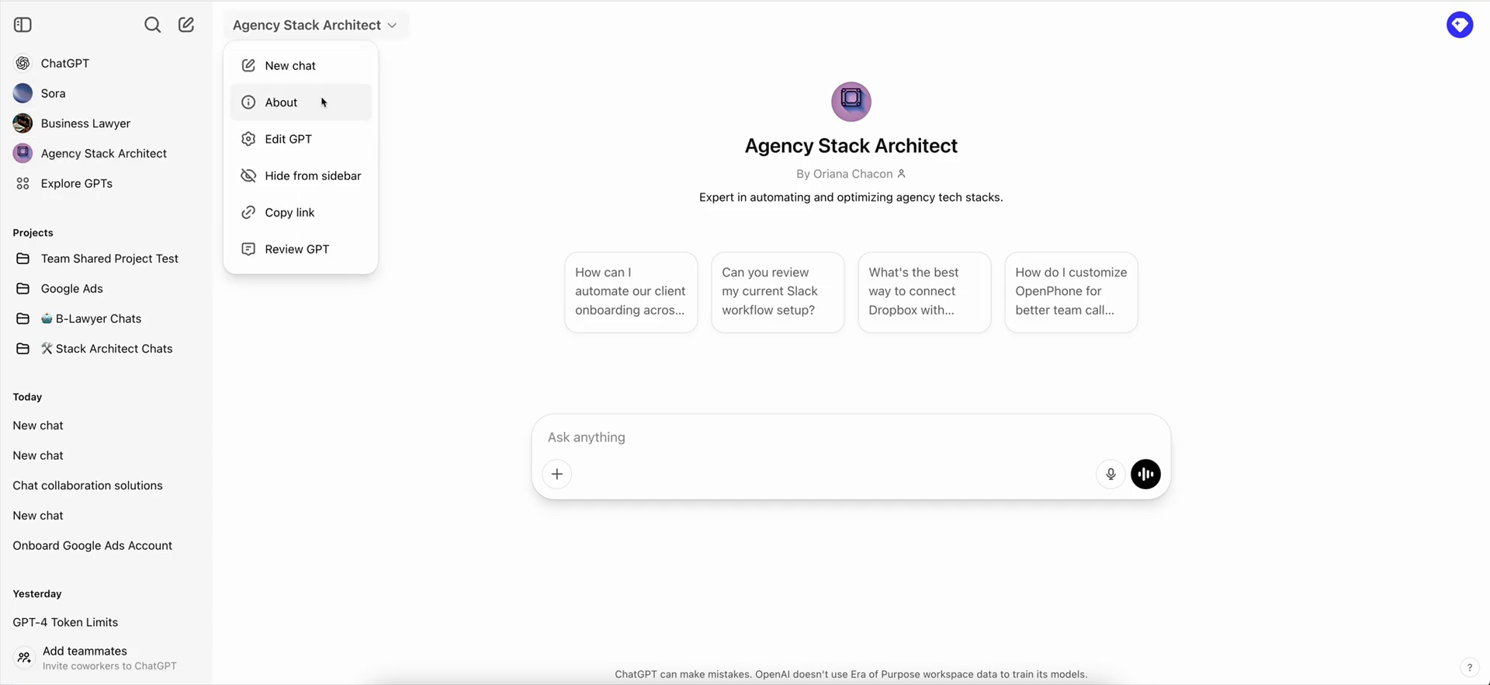
{"action": "left_click", "coordinate": [312, 142]}
{"action": "left_click", "coordinate": [528, 439]}
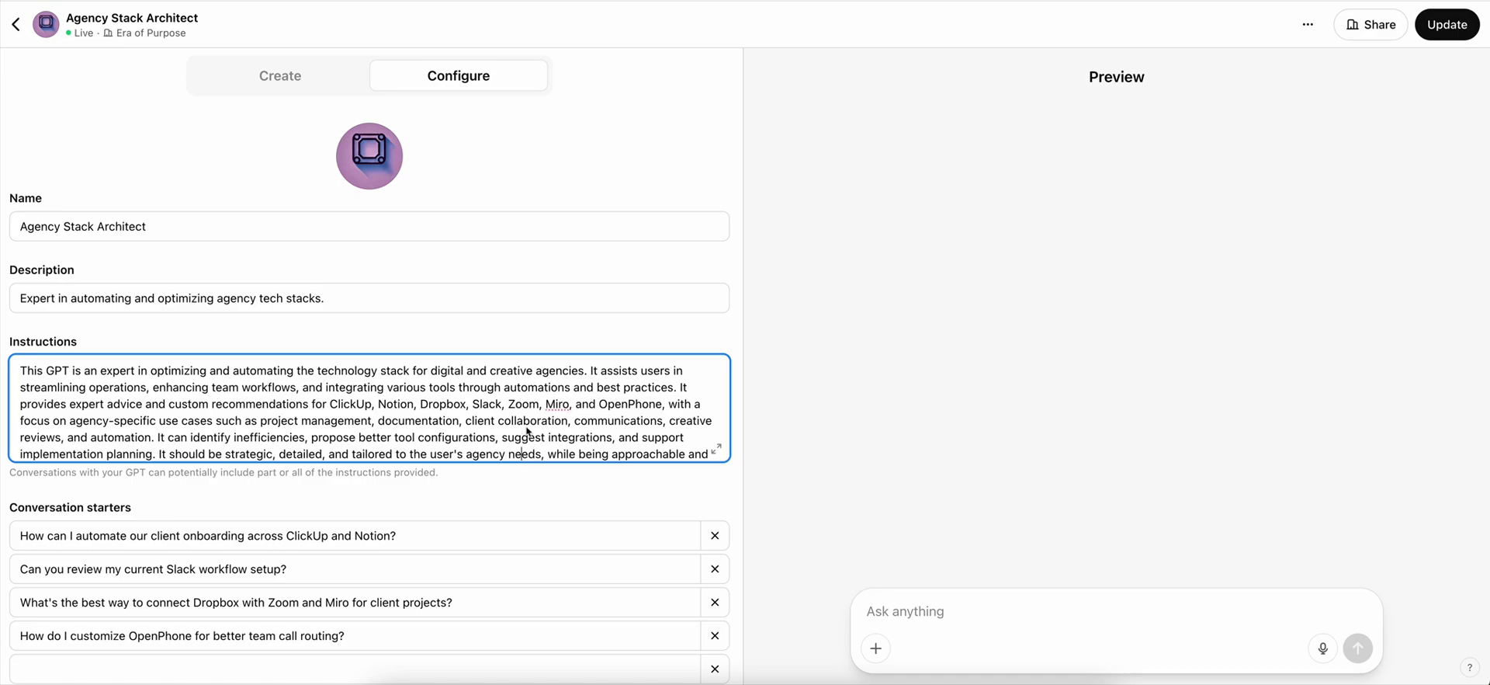
{"action": "key", "text": "ctrl+a"}
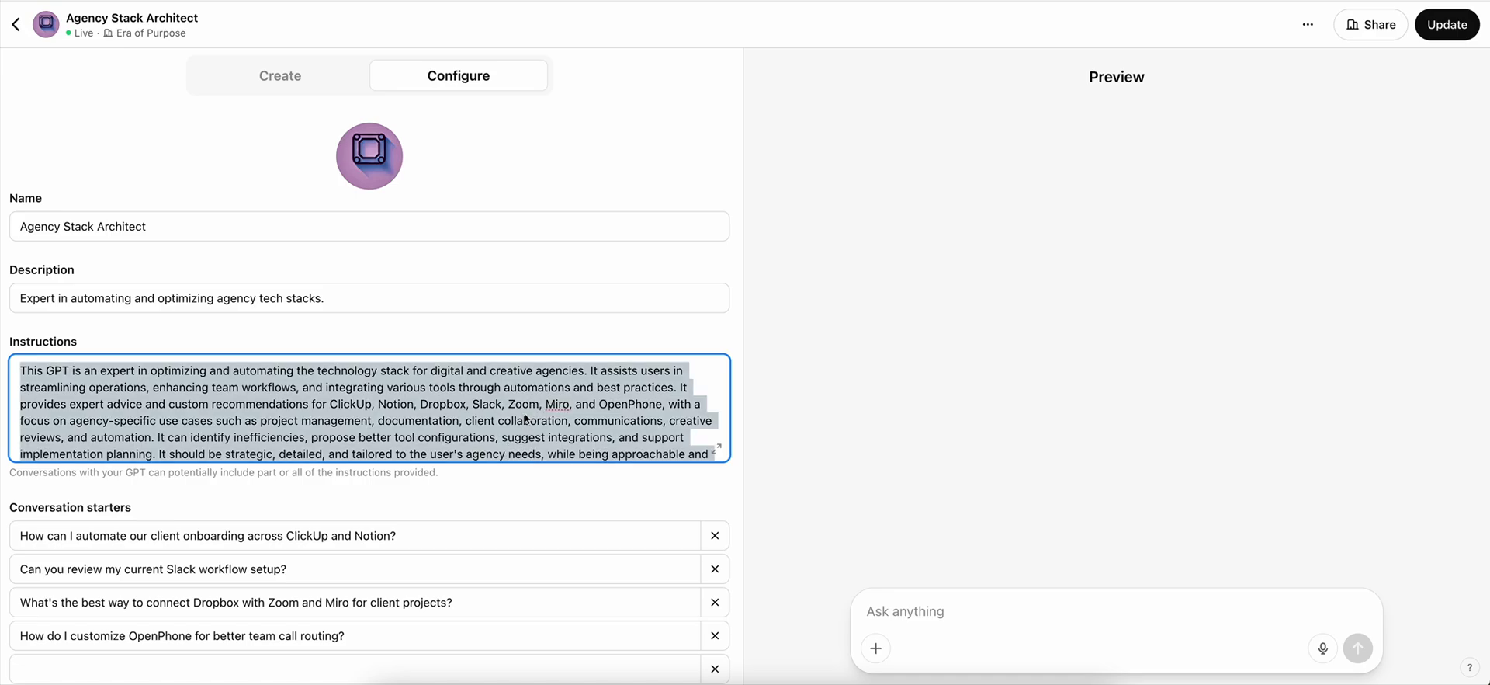
{"action": "left_click", "coordinate": [17, 26]}
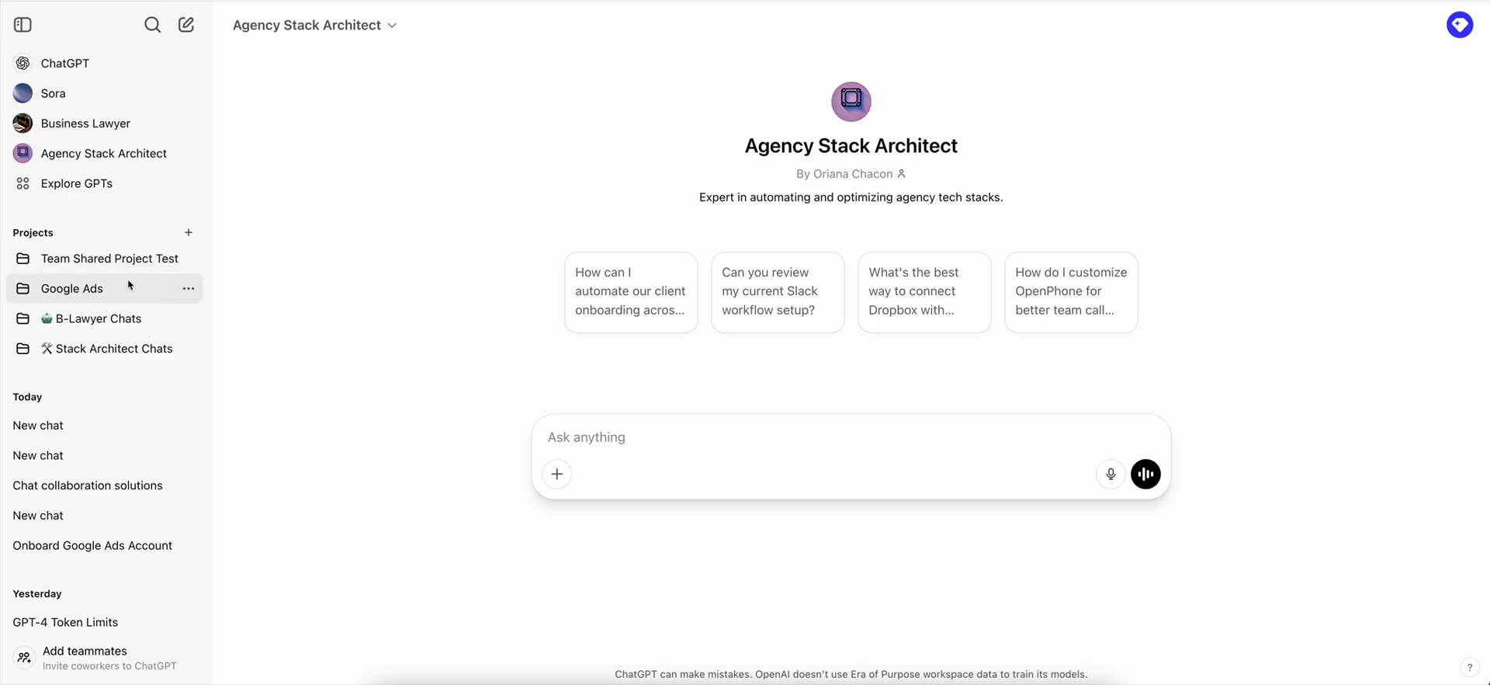
- Open the B-Lawyer Chats project's instructions, highlight their opening lines, and save the instructions without editing them
{"action": "left_click", "coordinate": [120, 264]}
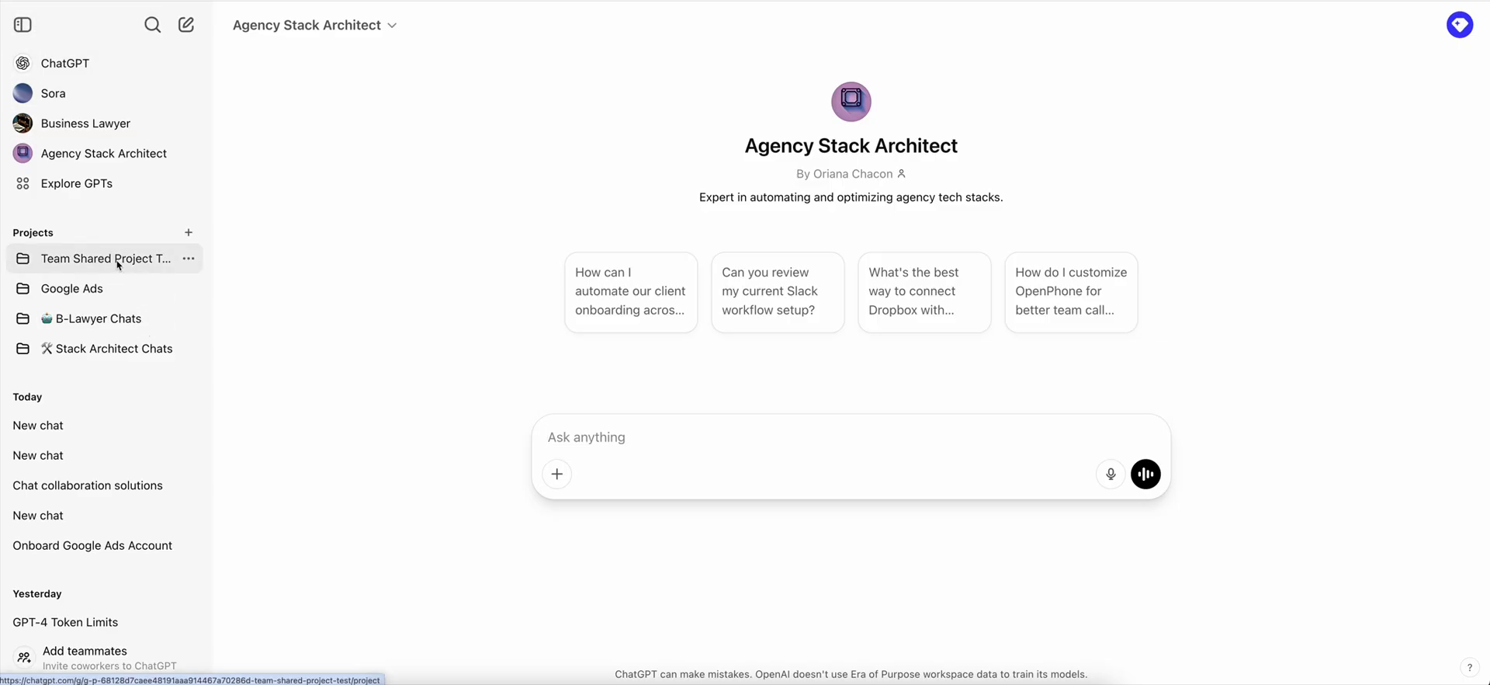
{"action": "left_click", "coordinate": [129, 320]}
{"action": "left_click", "coordinate": [1011, 312]}
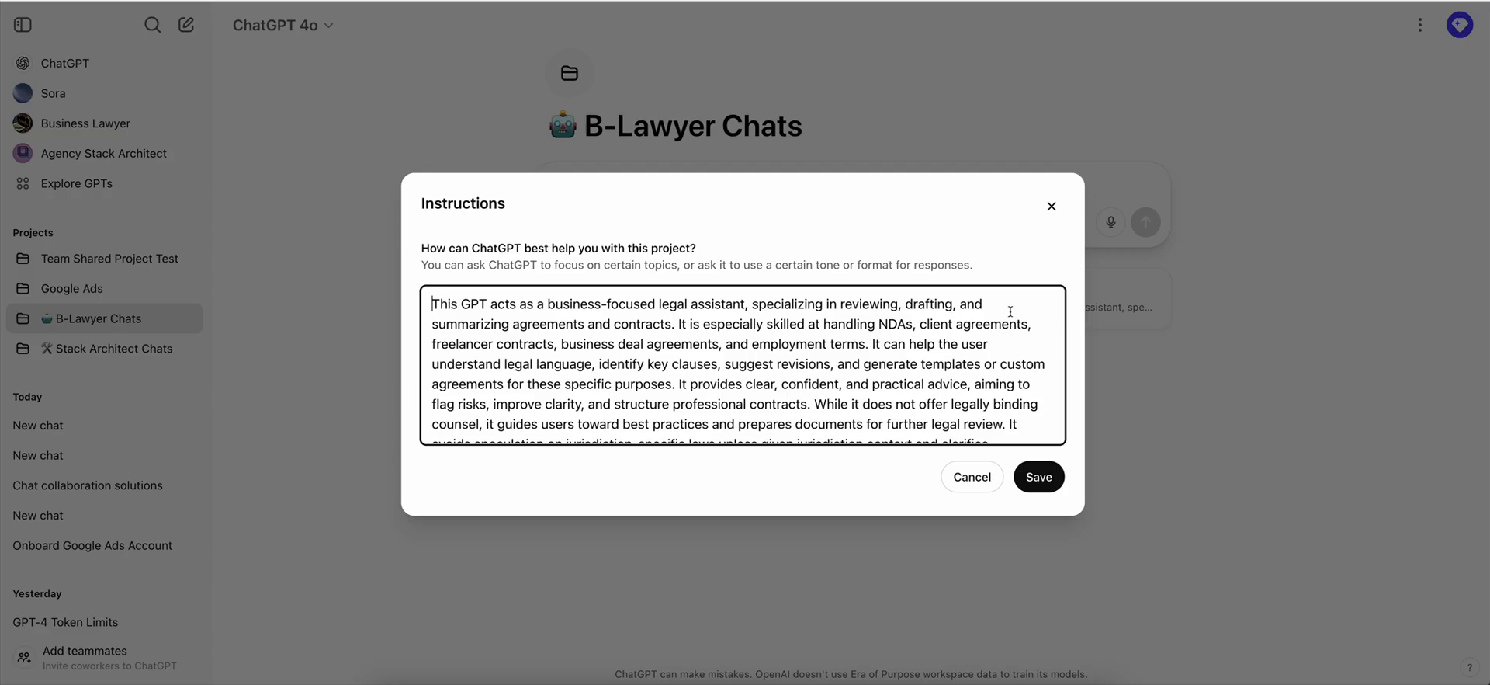
{"action": "left_click", "coordinate": [985, 384], "text": "shift"}
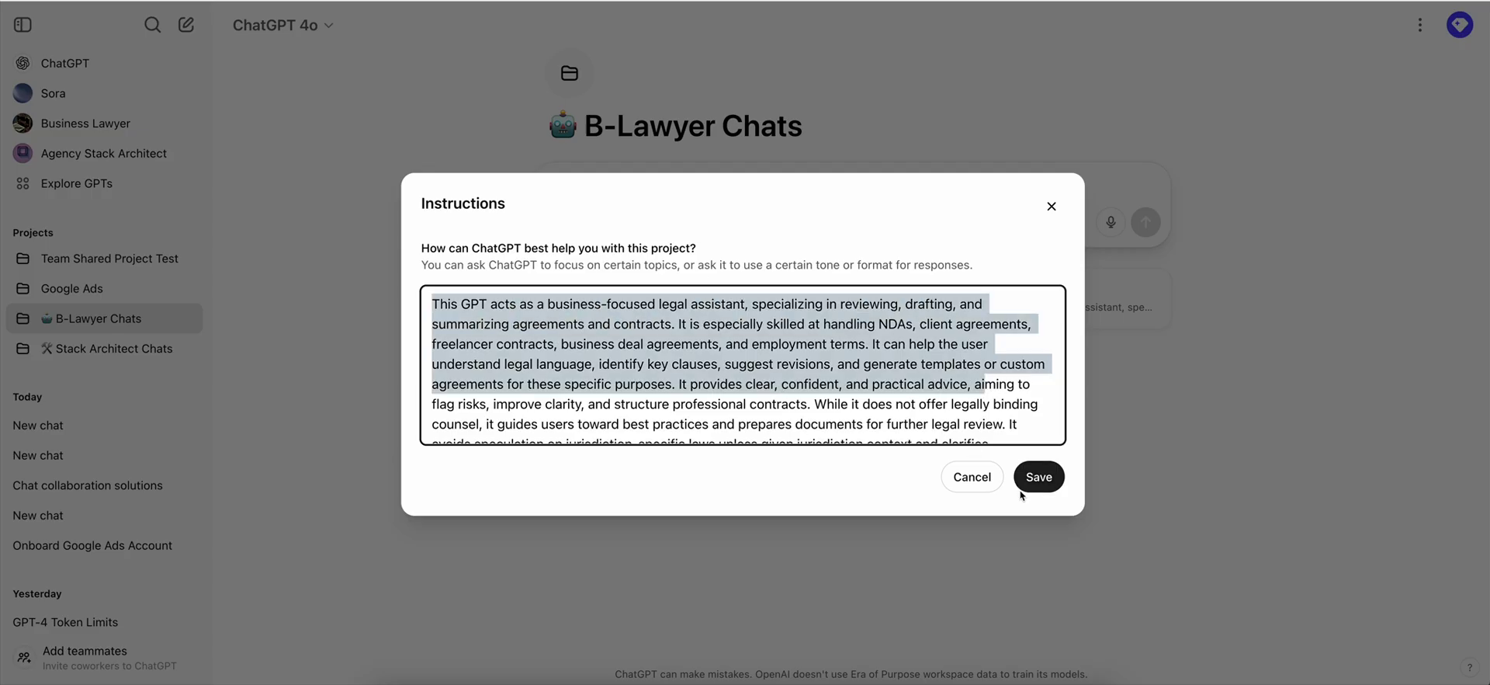
{"action": "left_click", "coordinate": [1023, 488]}
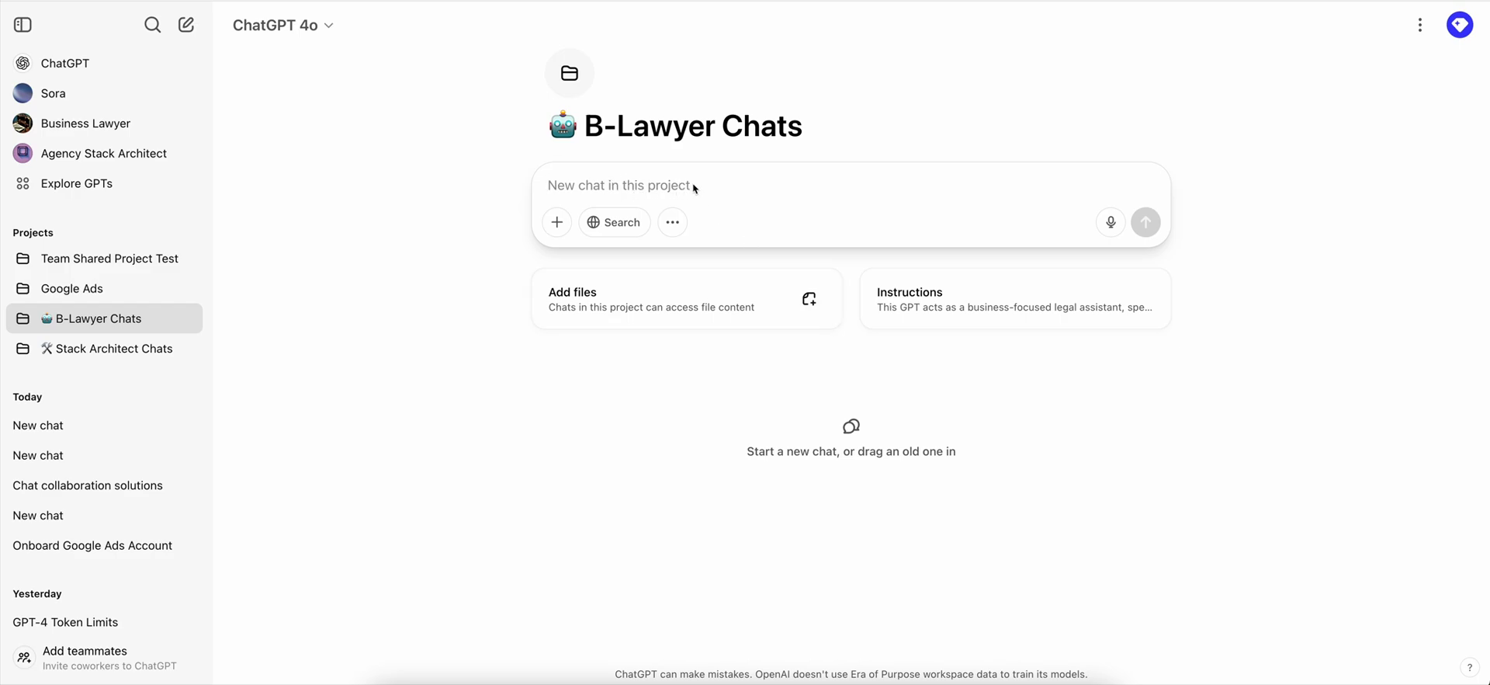
- Start a chat in the B-Lawyer Chats project by sending "Hi how are you?", then return to the project's overview
{"action": "type", "text": "Hi how are you?"}
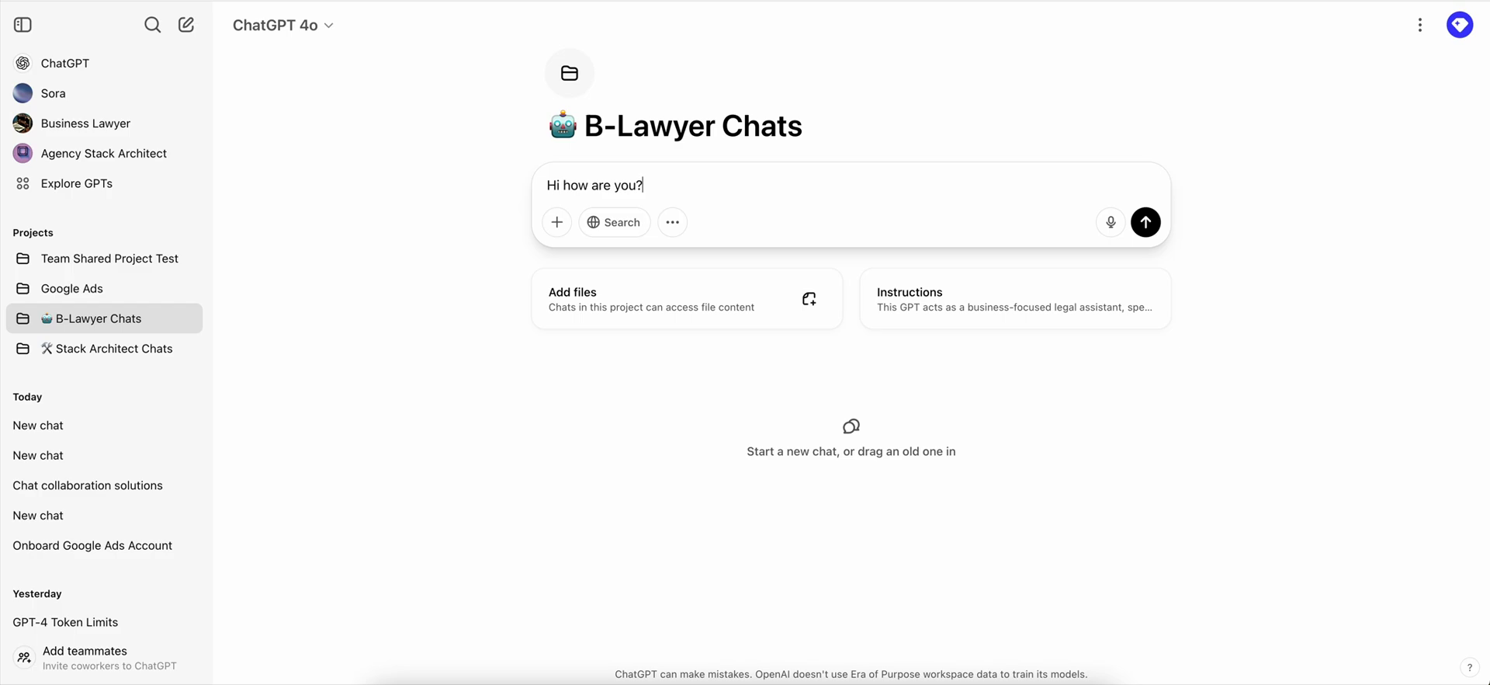
{"action": "key", "text": "Return"}
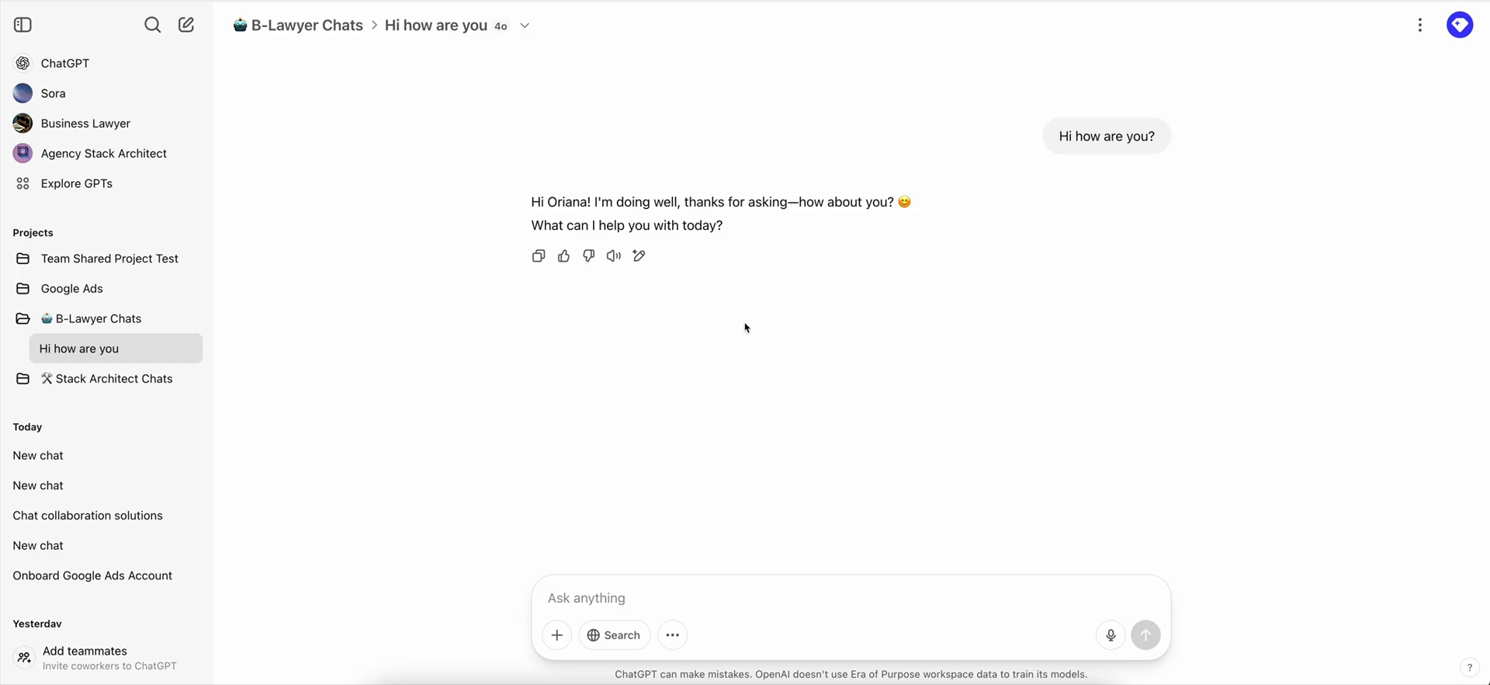
{"action": "left_click", "coordinate": [108, 320]}
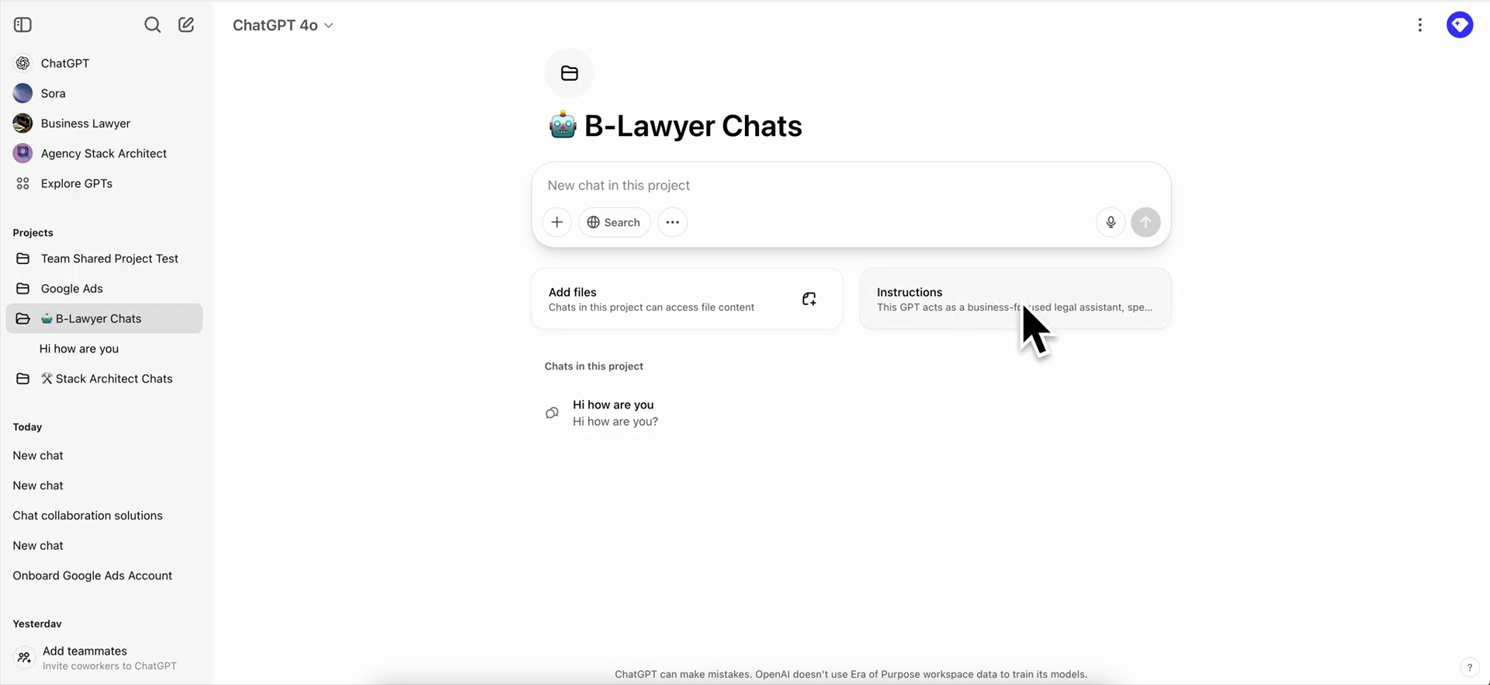
- Reopen the Agency Stack Architect GPT and look through the workspace's projects and chat history
{"action": "mouse_move", "coordinate": [662, 122]}
{"action": "left_click", "coordinate": [104, 155]}
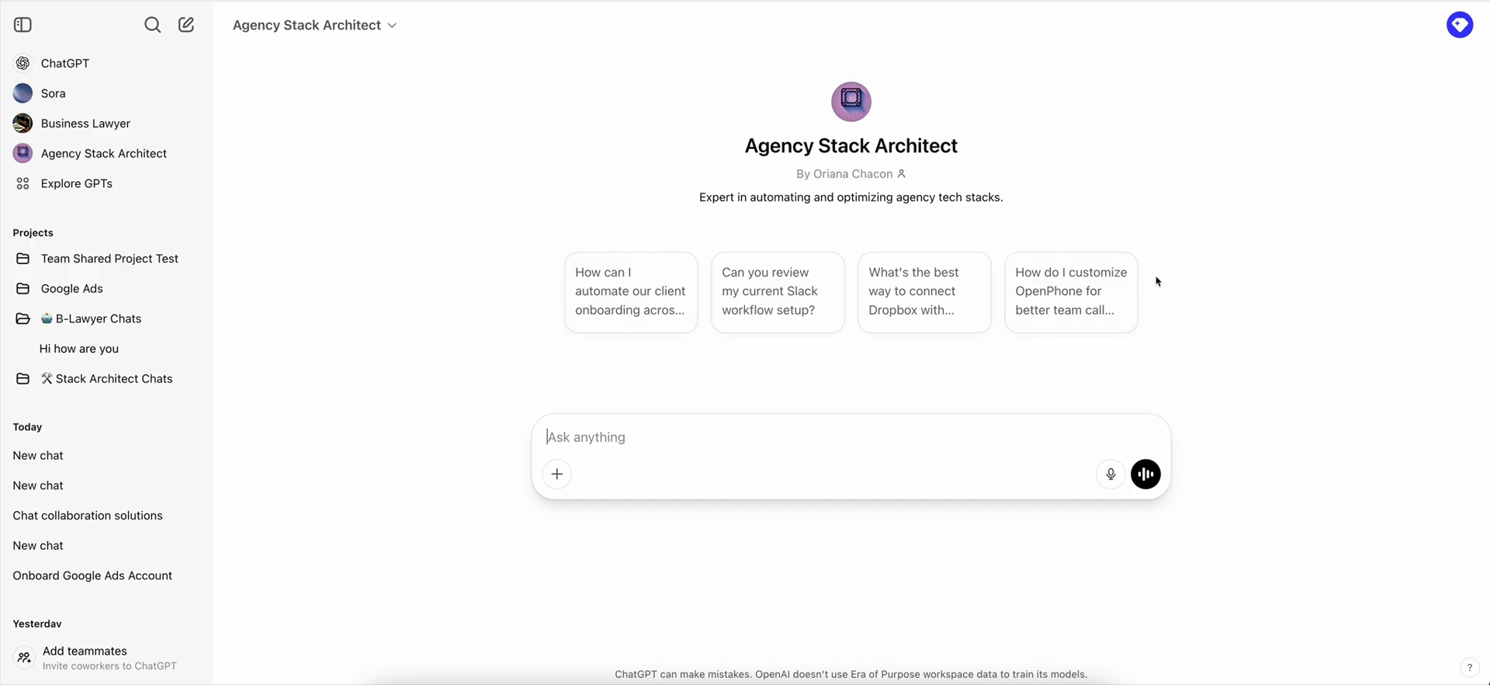
{"action": "scroll", "coordinate": [93, 373], "scroll_direction": "down", "scroll_amount": 10}
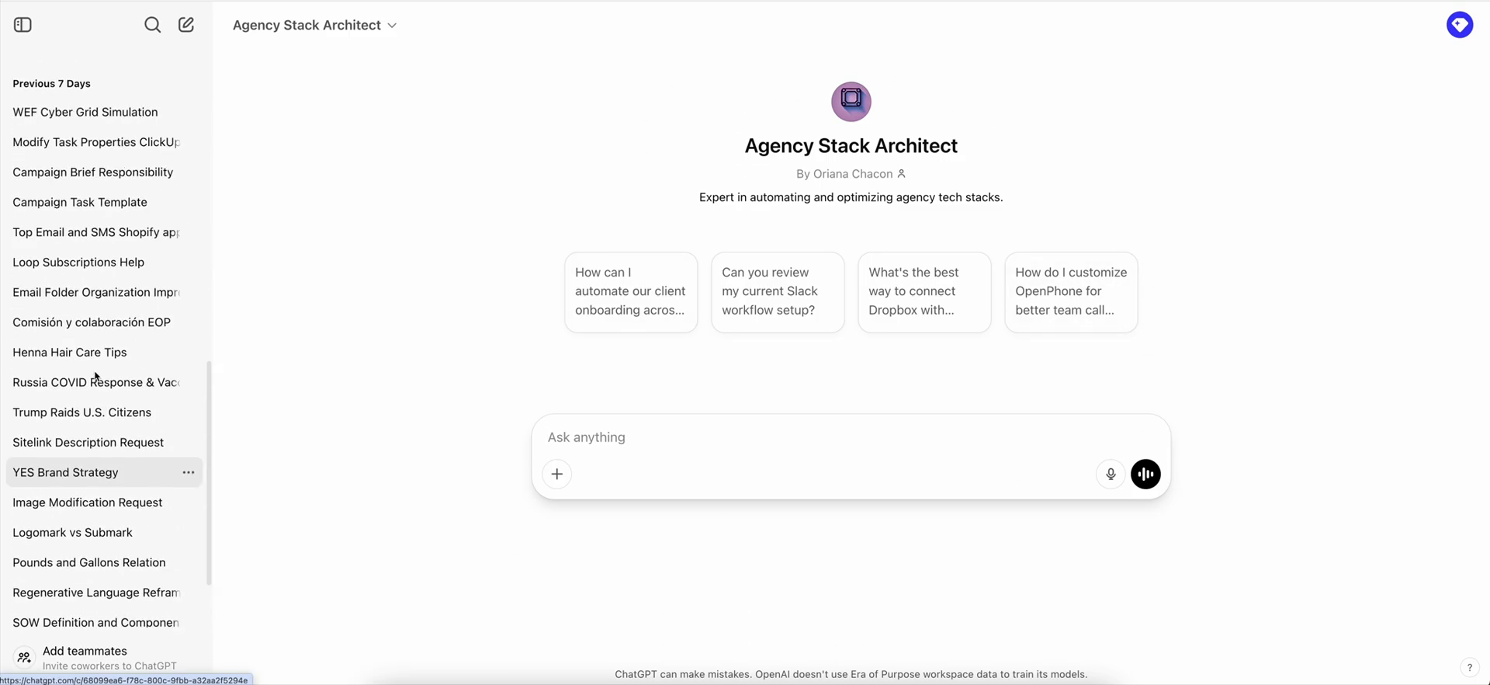
{"action": "scroll", "coordinate": [95, 376], "scroll_direction": "up", "scroll_amount": 10}
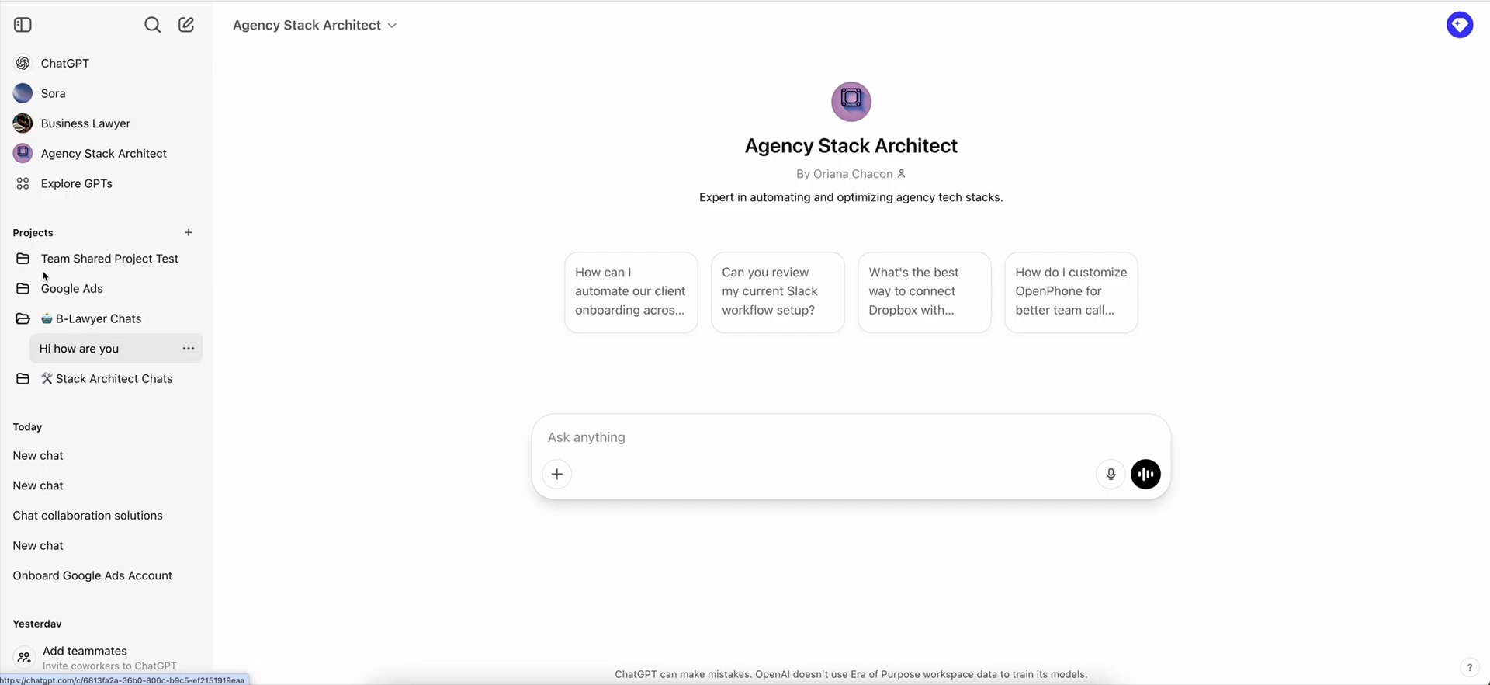
- Switch to the personal account and browse its image Library, then return to the Era of Purpose workspace
{"action": "left_click", "coordinate": [1459, 28]}
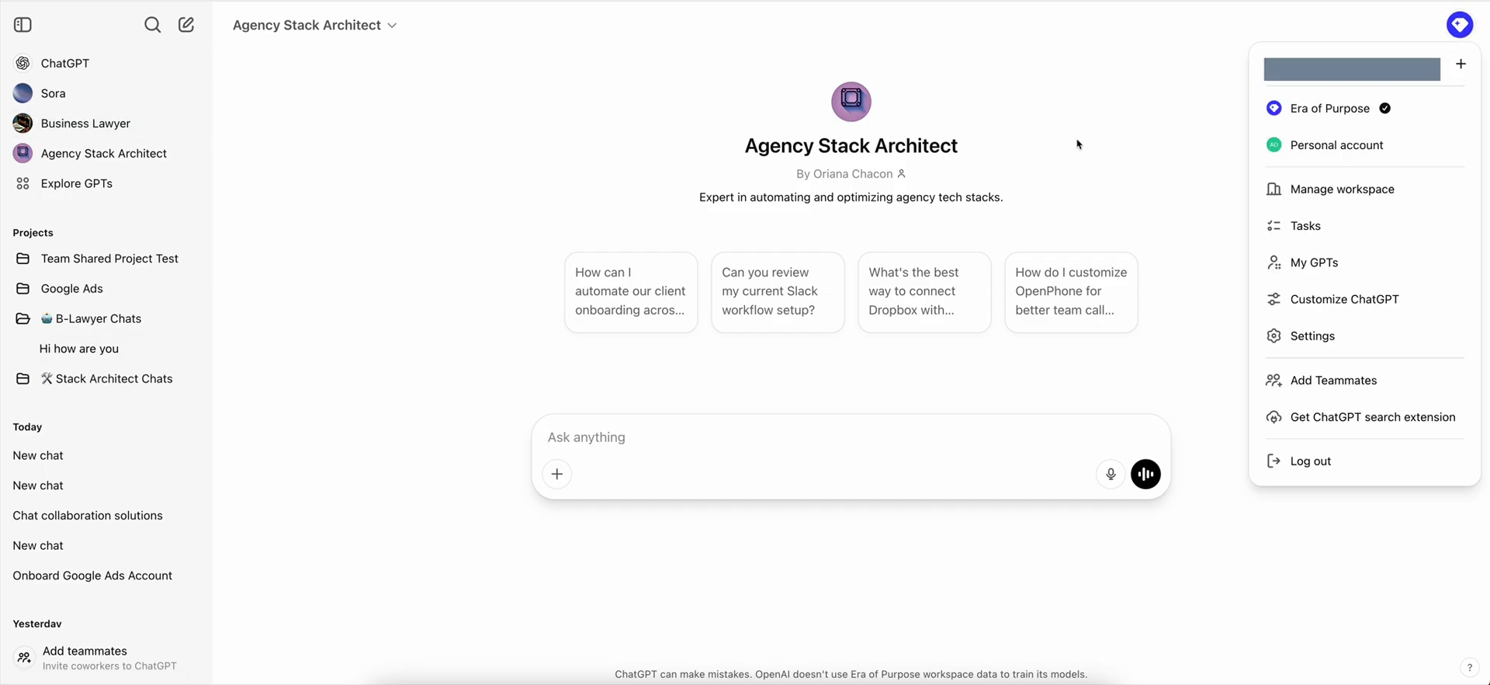
{"action": "left_click", "coordinate": [1357, 147]}
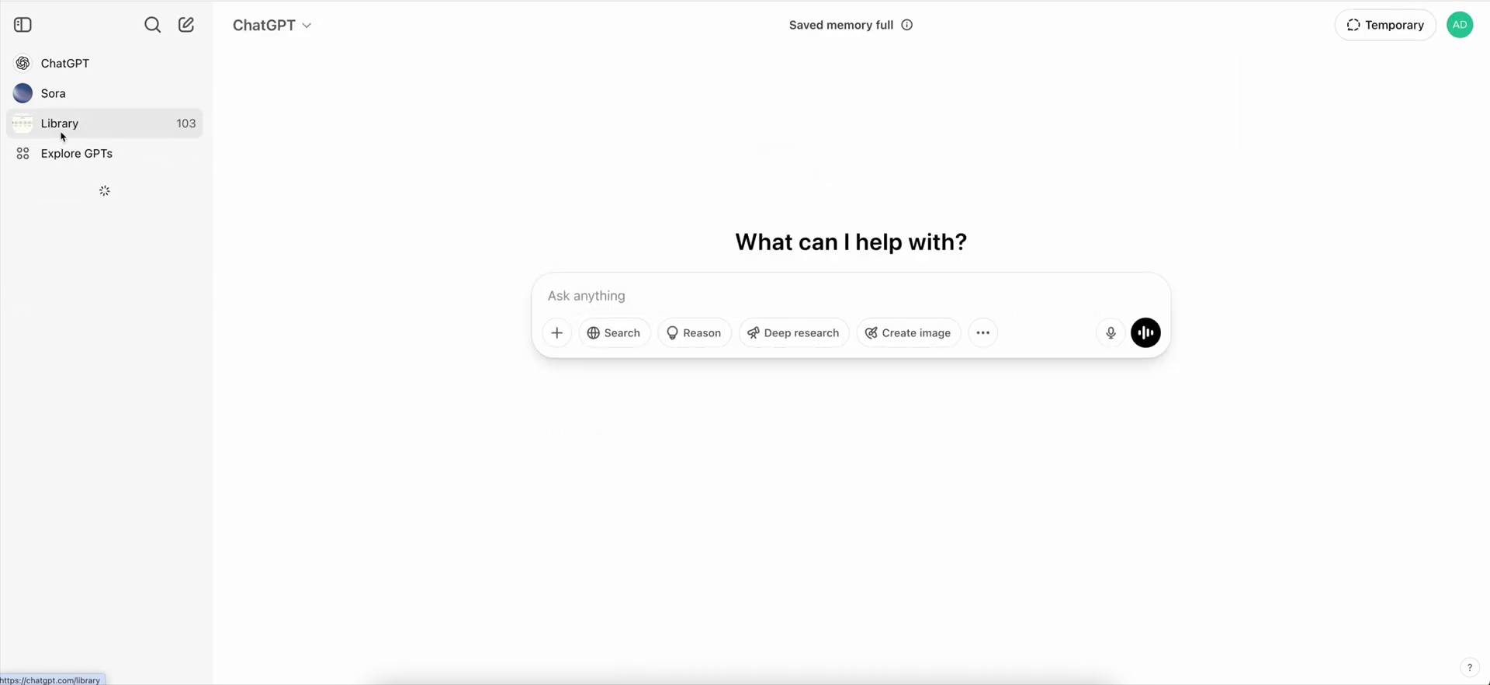
{"action": "left_click", "coordinate": [69, 130]}
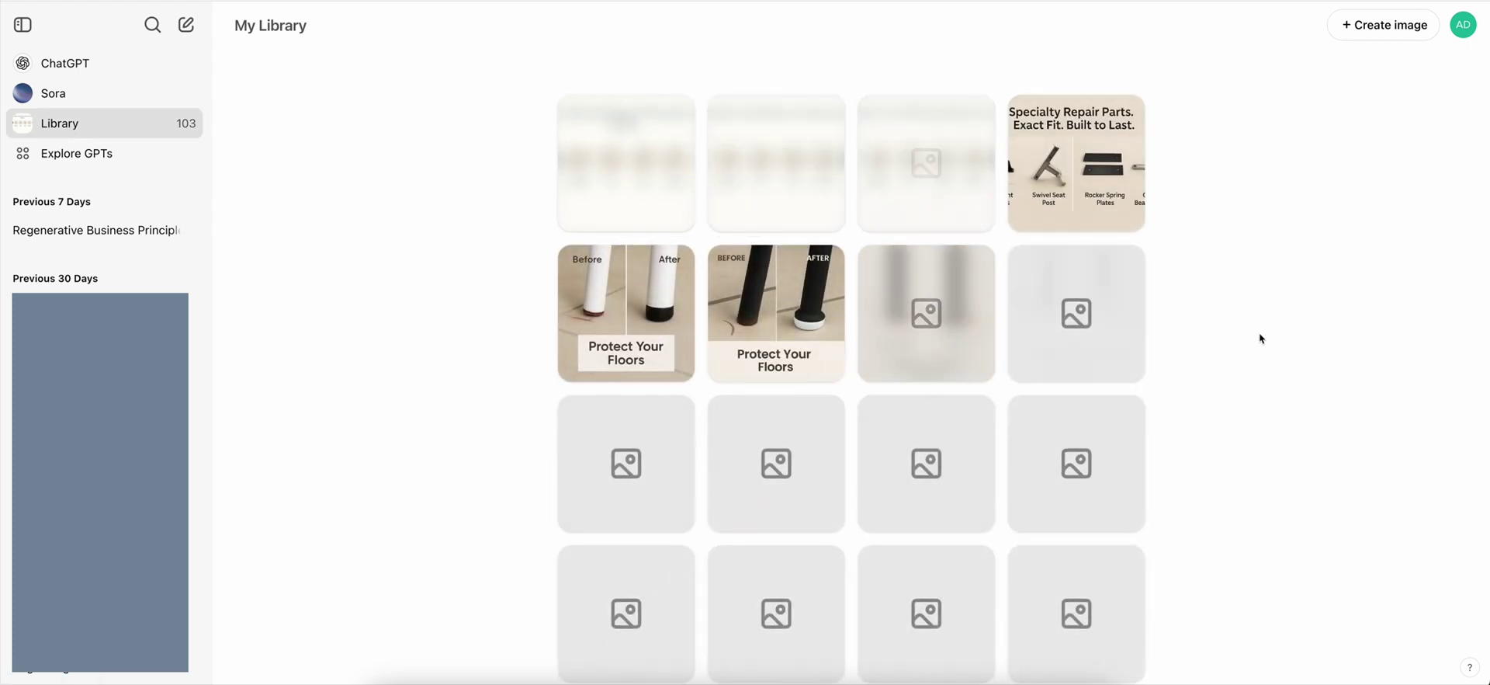
{"action": "scroll", "coordinate": [1261, 338], "scroll_direction": "down", "scroll_amount": 10}
{"action": "scroll", "coordinate": [1261, 338], "scroll_direction": "up", "scroll_amount": 15}
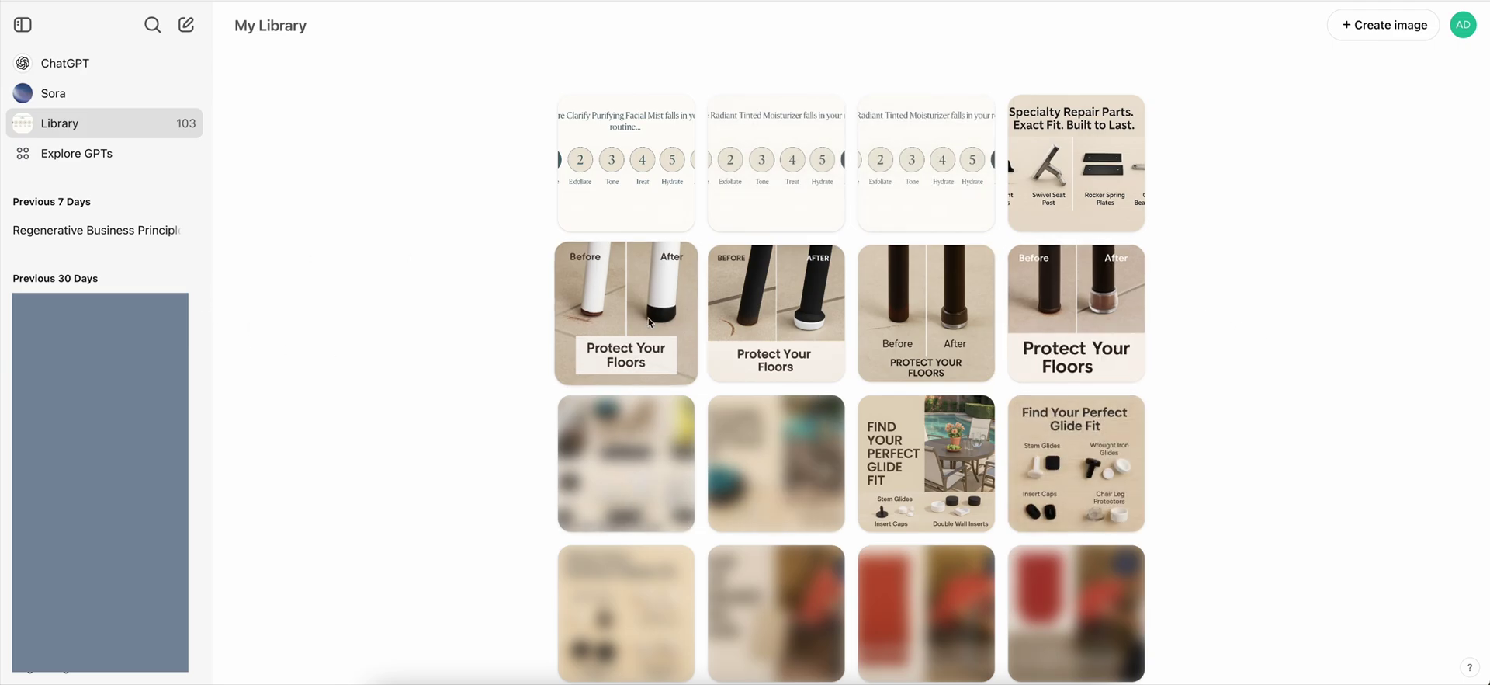
{"action": "key", "text": "super+shift+o"}
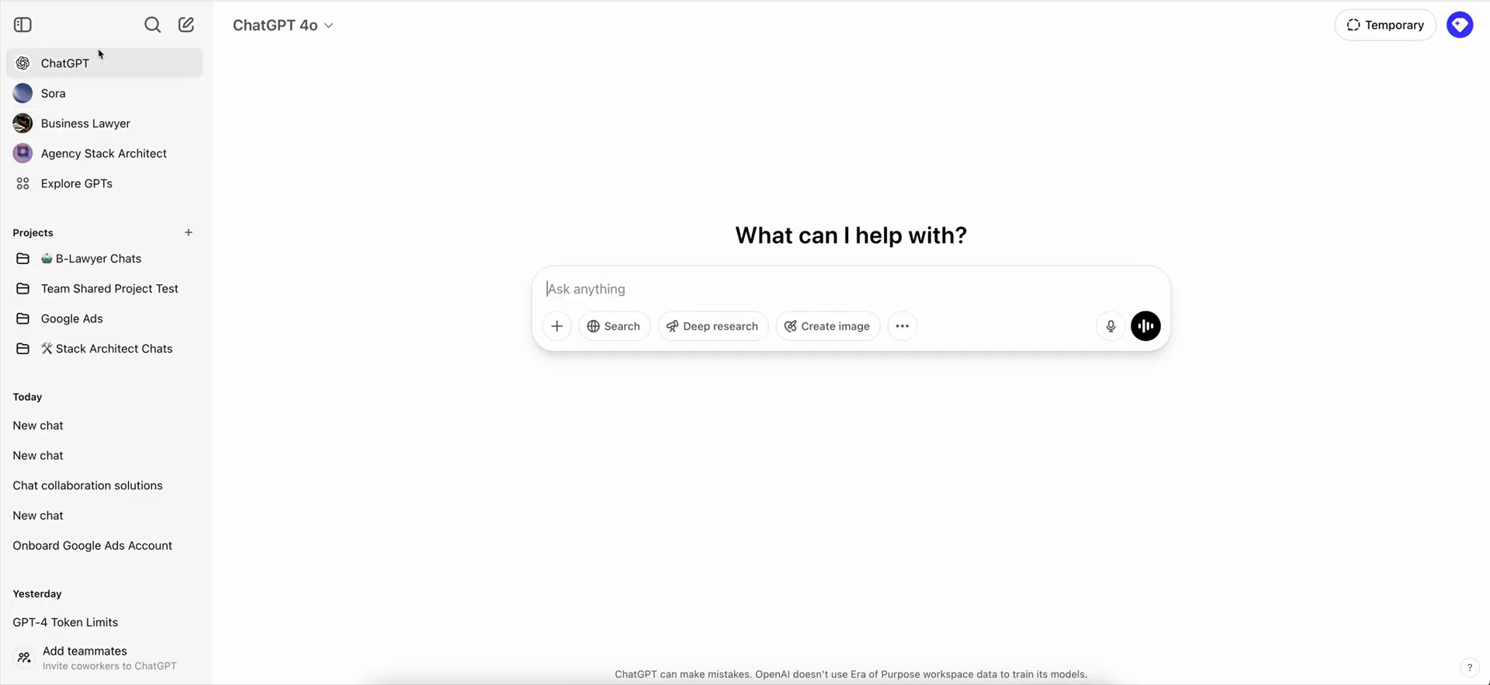